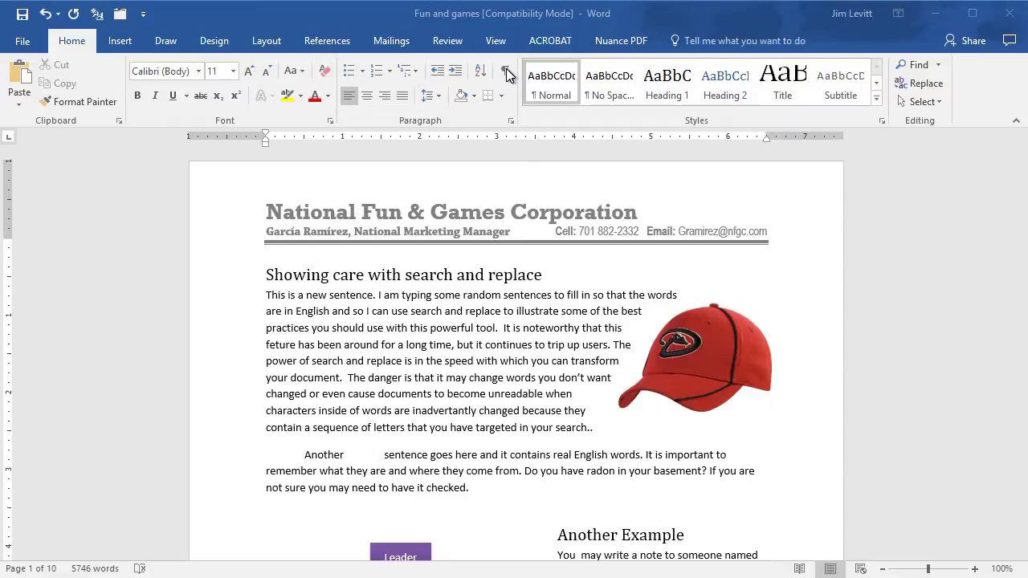
- Turn on Show/Hide ¶ and open Advanced Find with the old ^m term cleared and options expanded
left_click(505, 74)
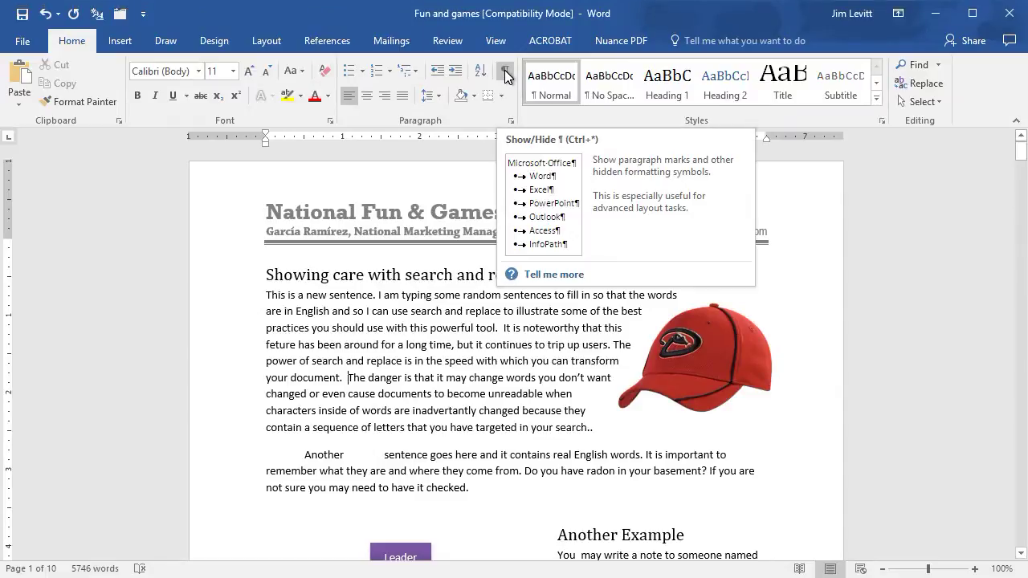
left_click(506, 74)
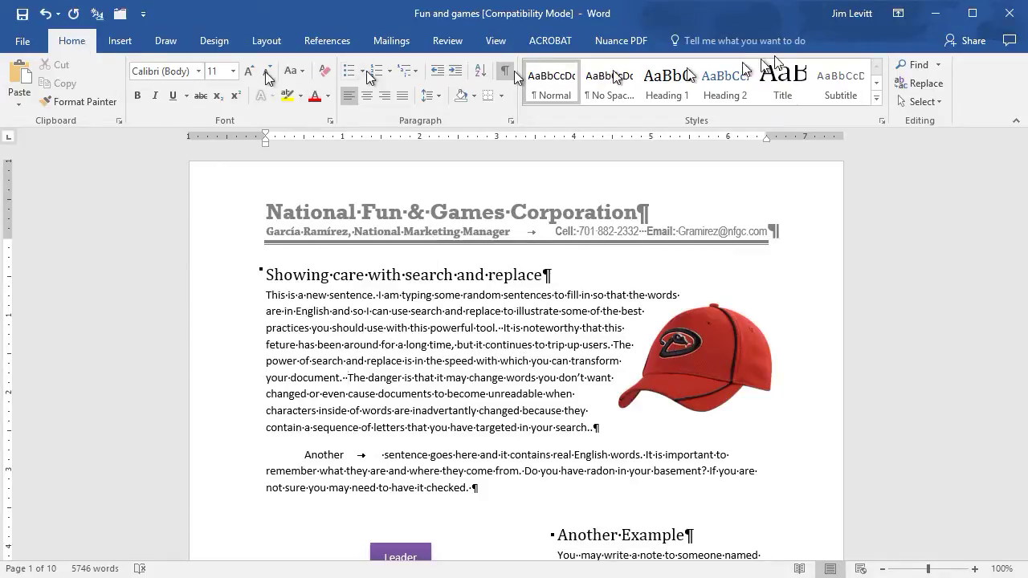
left_click(937, 67)
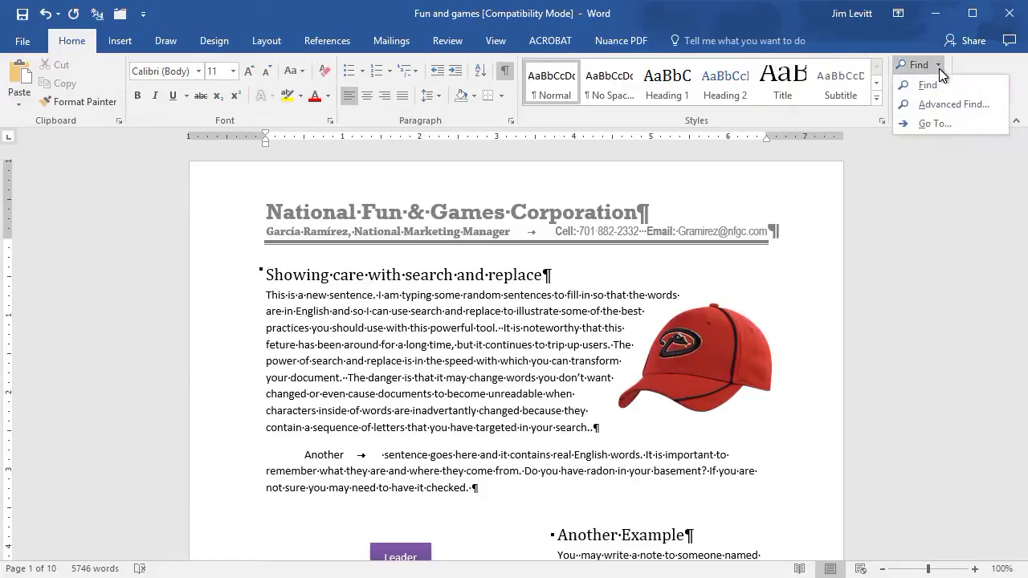
left_click(945, 105)
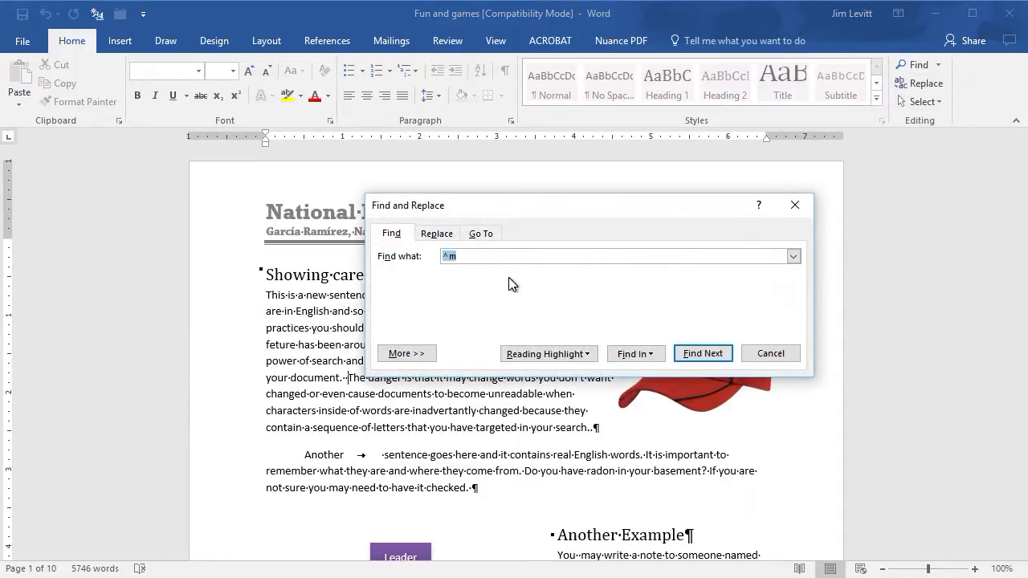
key("BackSpace")
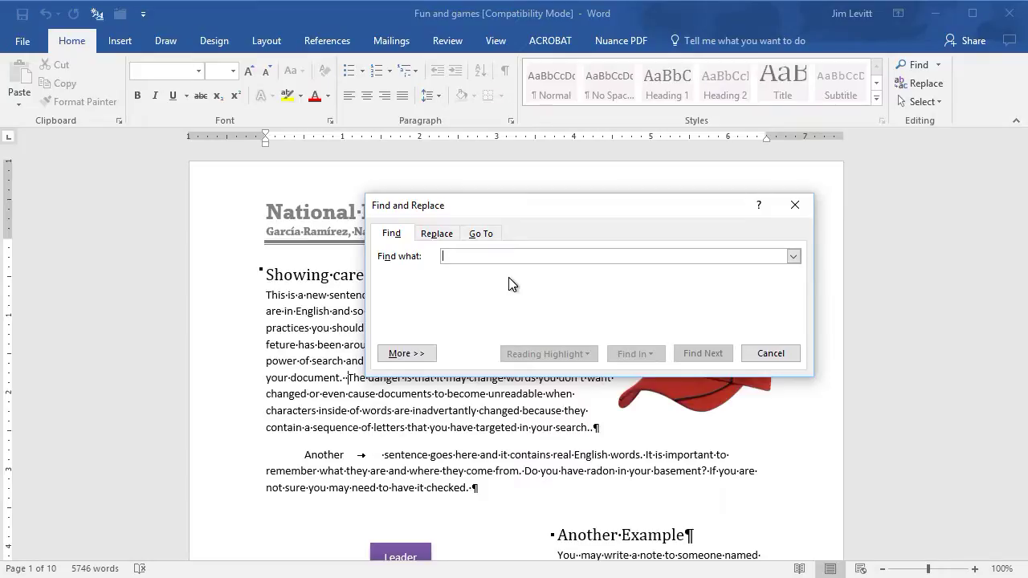
left_click(410, 354)
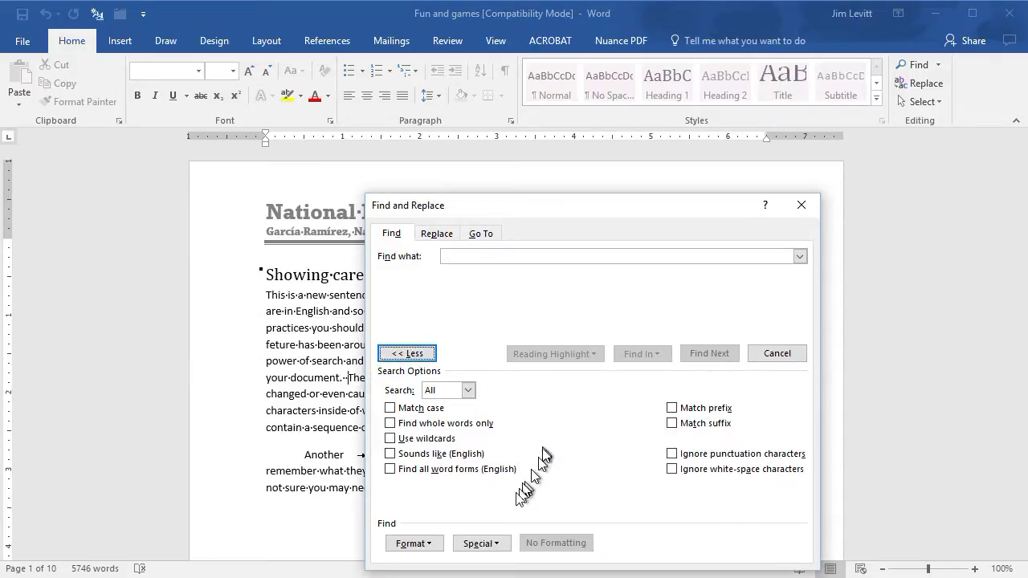
left_click(482, 544)
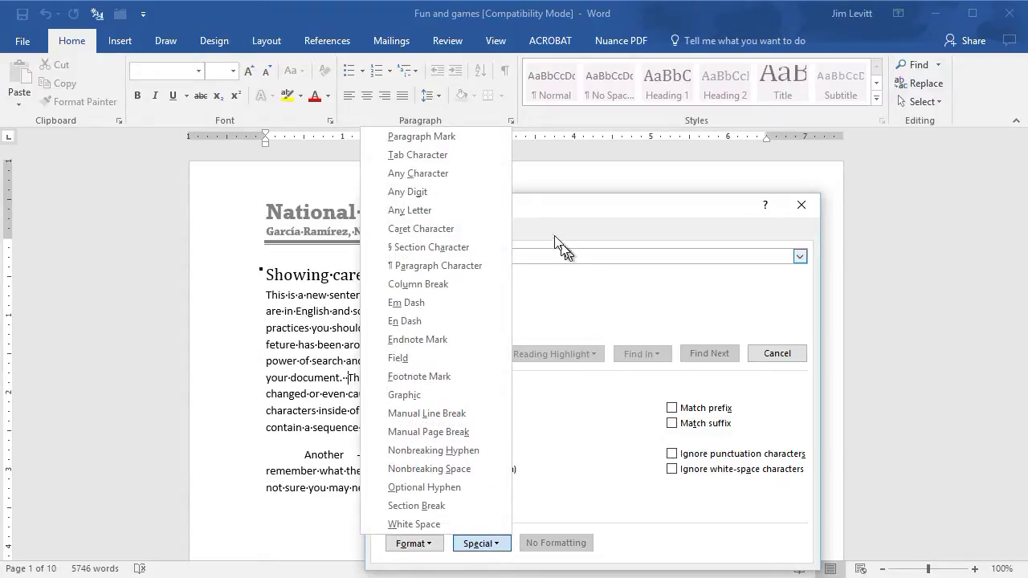
- Search for ^p and step through matches to the empty paragraph after 'unexpected results.'
left_click(431, 135)
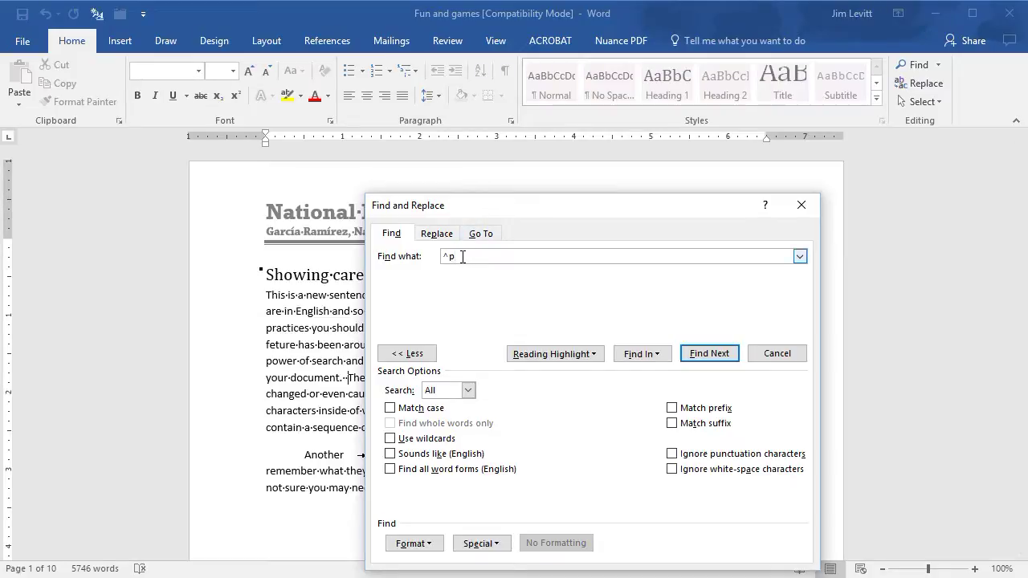
left_click(711, 354)
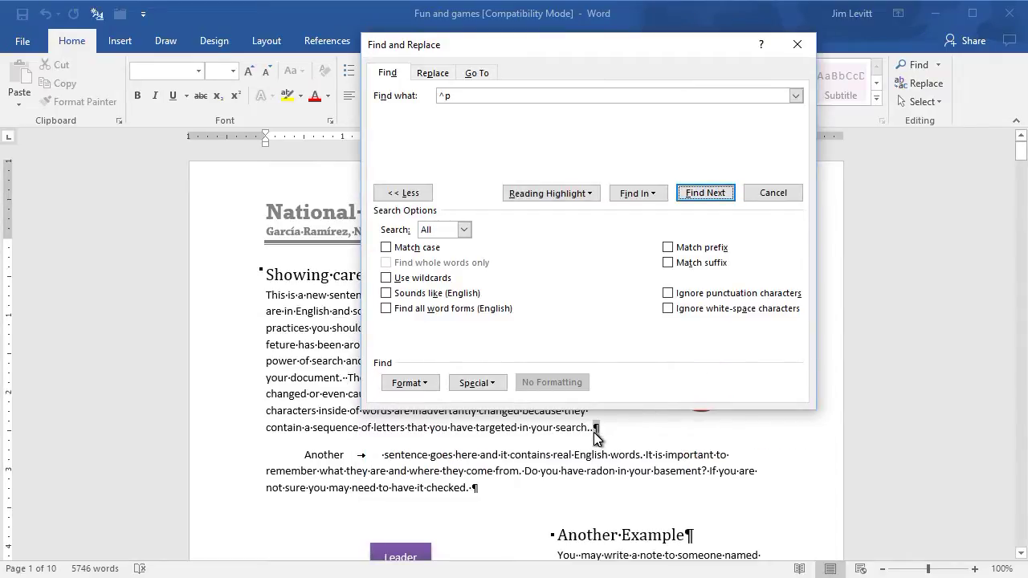
left_click(695, 199)
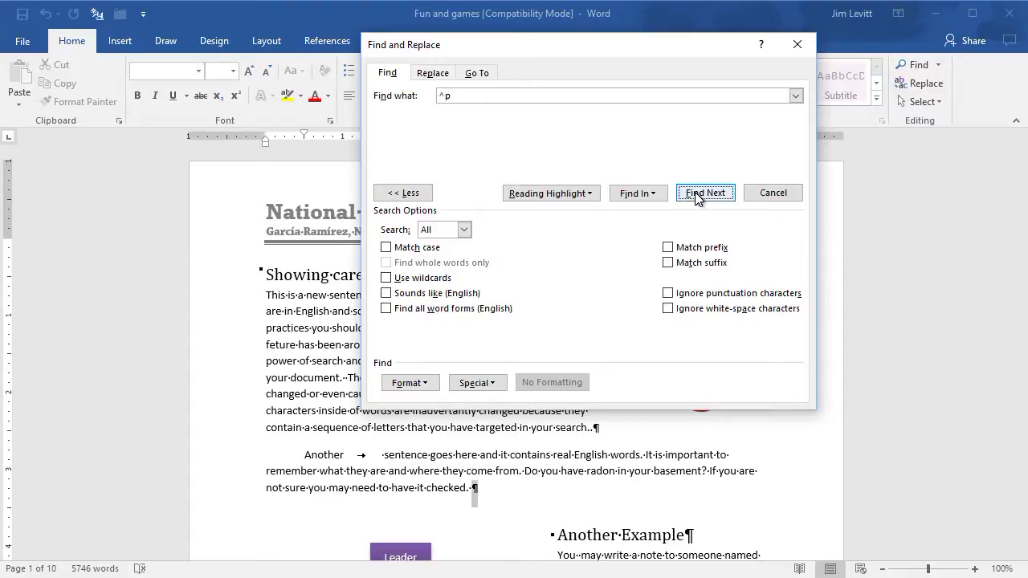
left_click(695, 199)
left_click(695, 199)
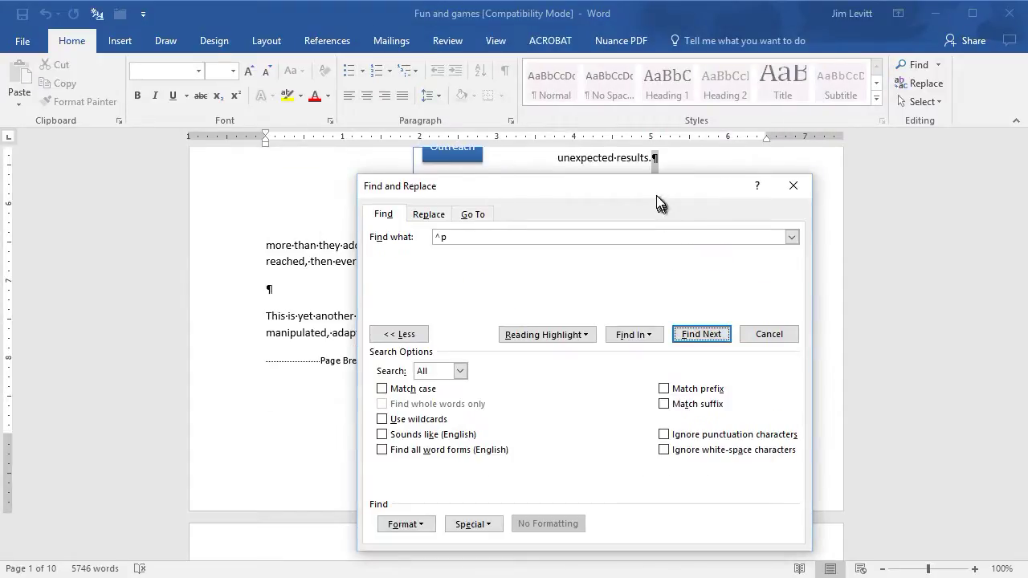
left_click_drag(656, 195, 656, 275)
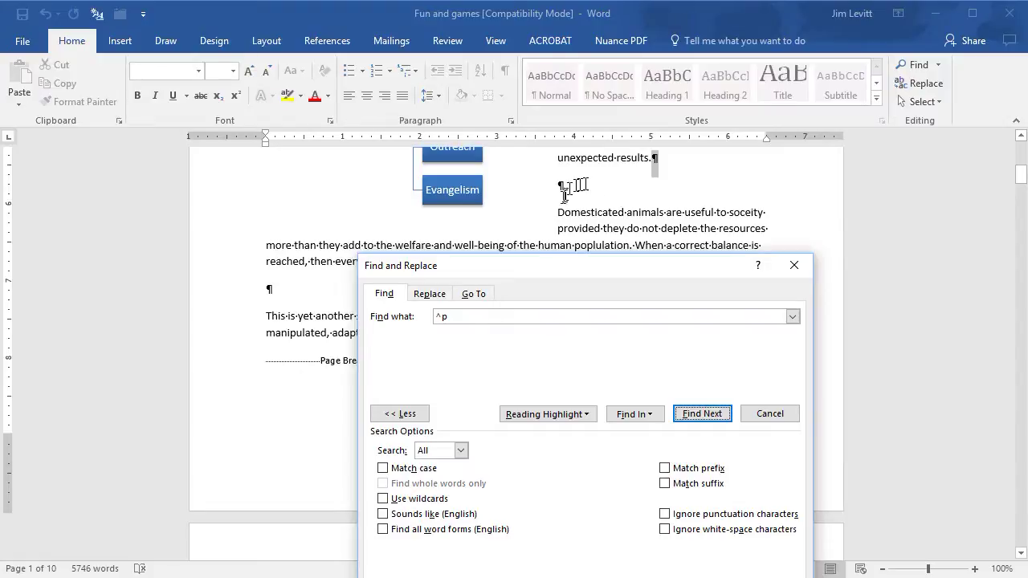
left_click(702, 413)
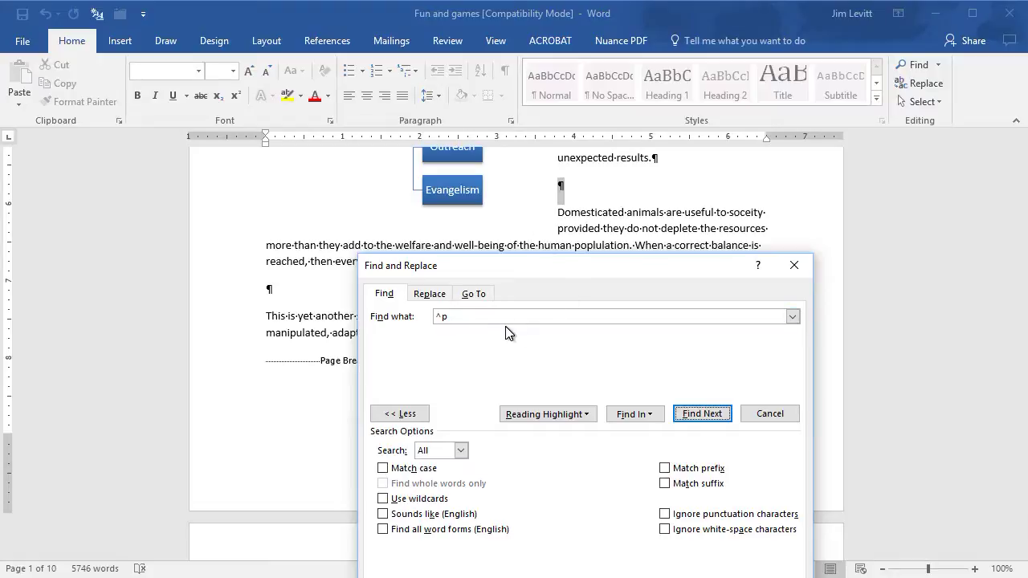
left_click(452, 320)
left_click_drag(452, 320, 406, 322)
- Change the search term to ^t and find tabs until the end-of-search message
key("BackSpace")
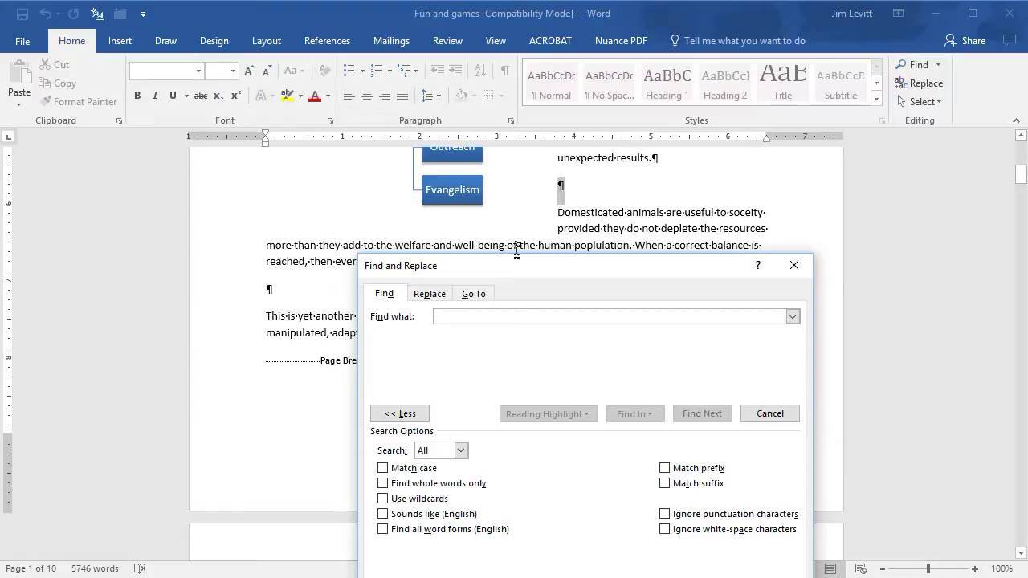
left_click_drag(524, 270, 527, 236)
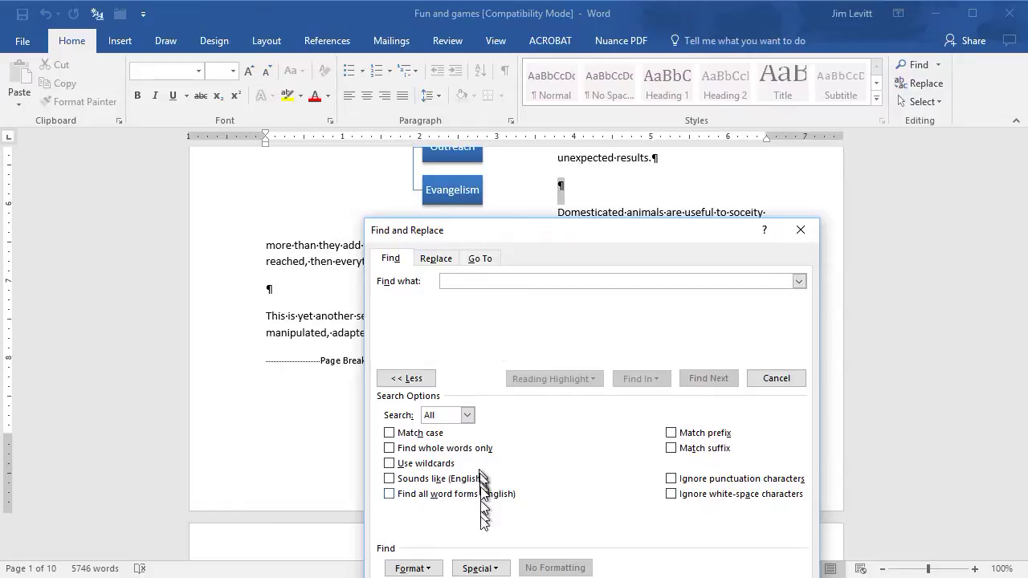
left_click(482, 567)
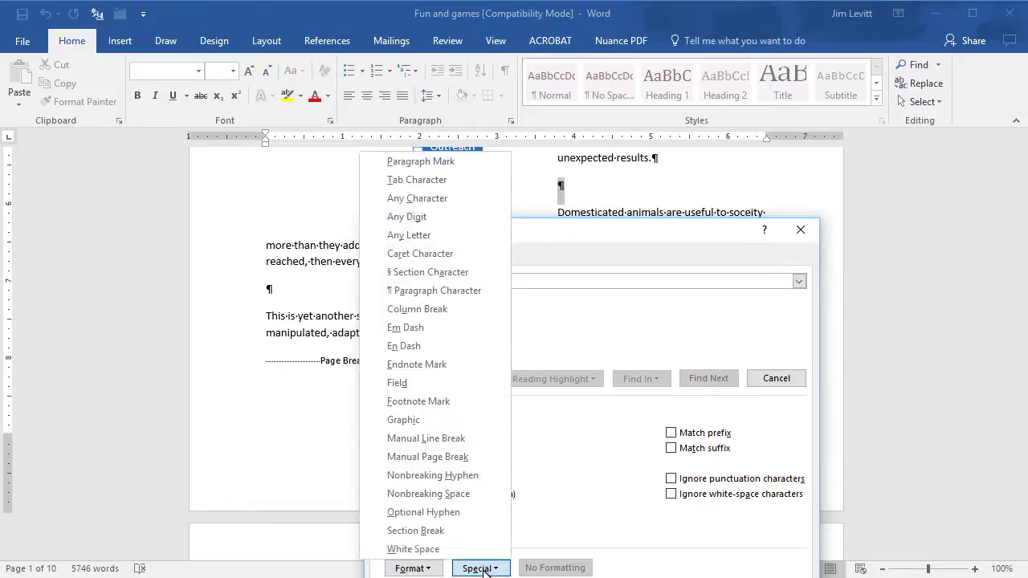
left_click(459, 180)
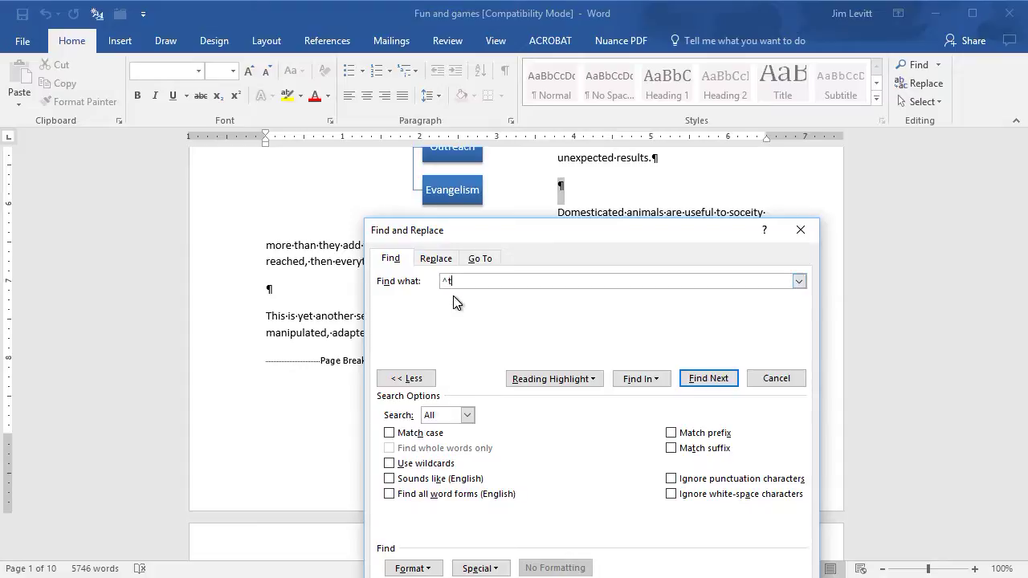
left_click(725, 380)
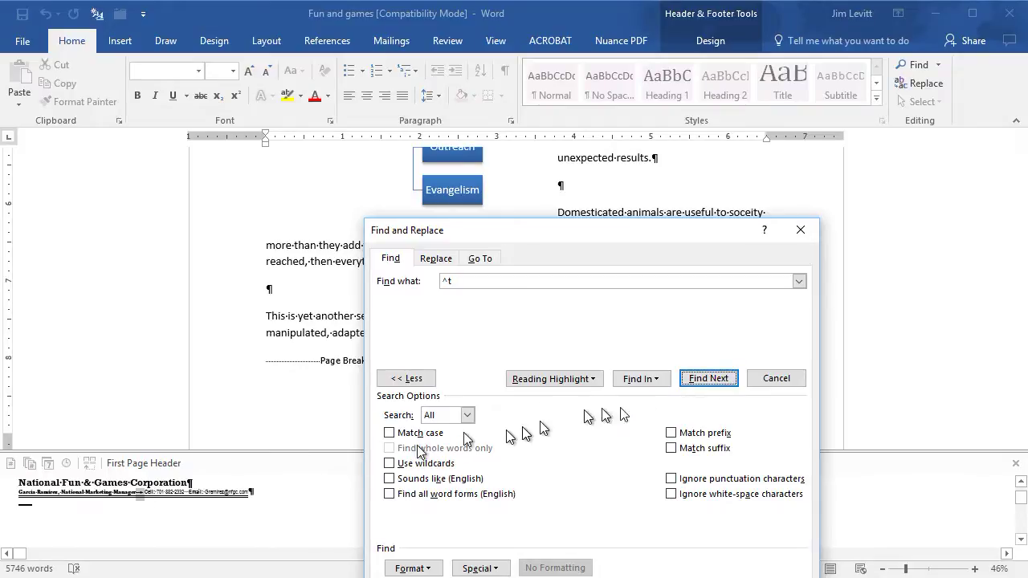
left_click(723, 378)
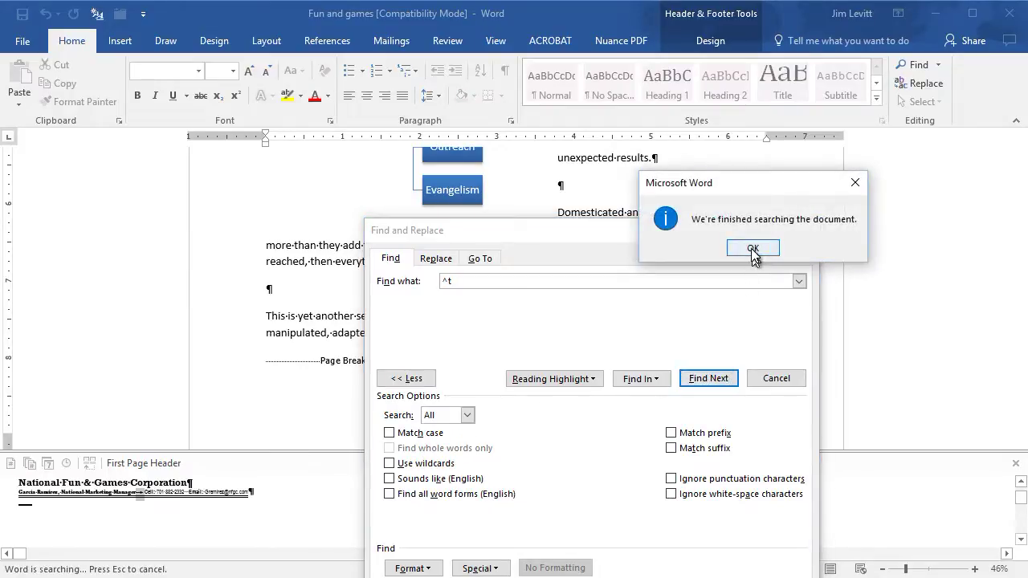
left_click(752, 248)
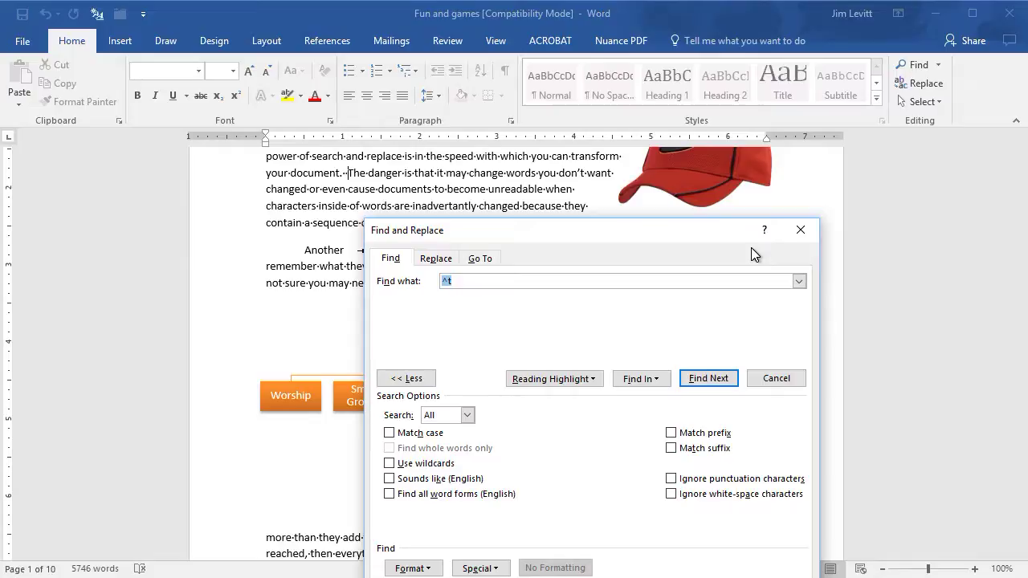
- Locate the stray tab after 'Another' and the tab in the first page header
left_click(712, 382)
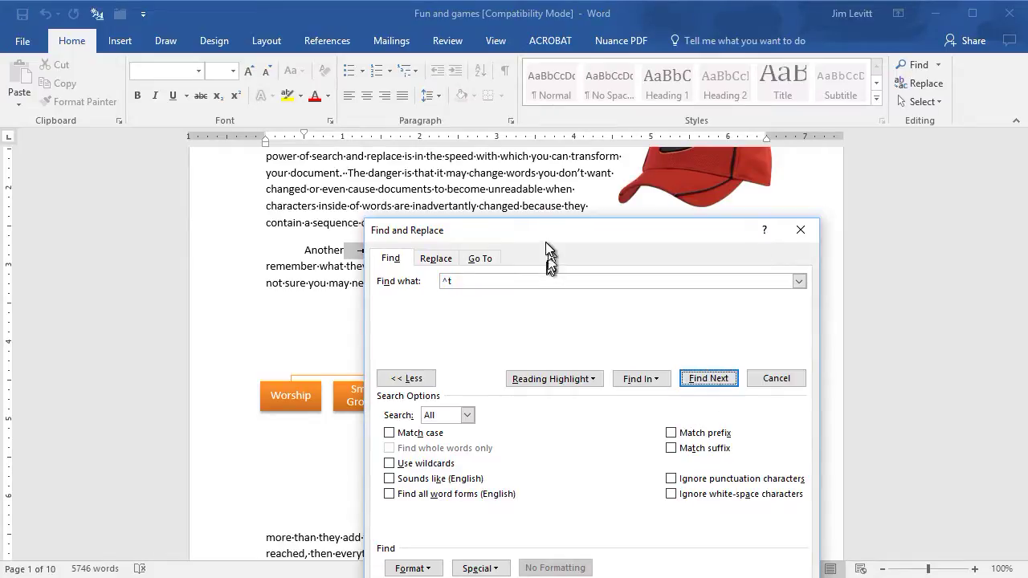
left_click_drag(545, 242, 712, 261)
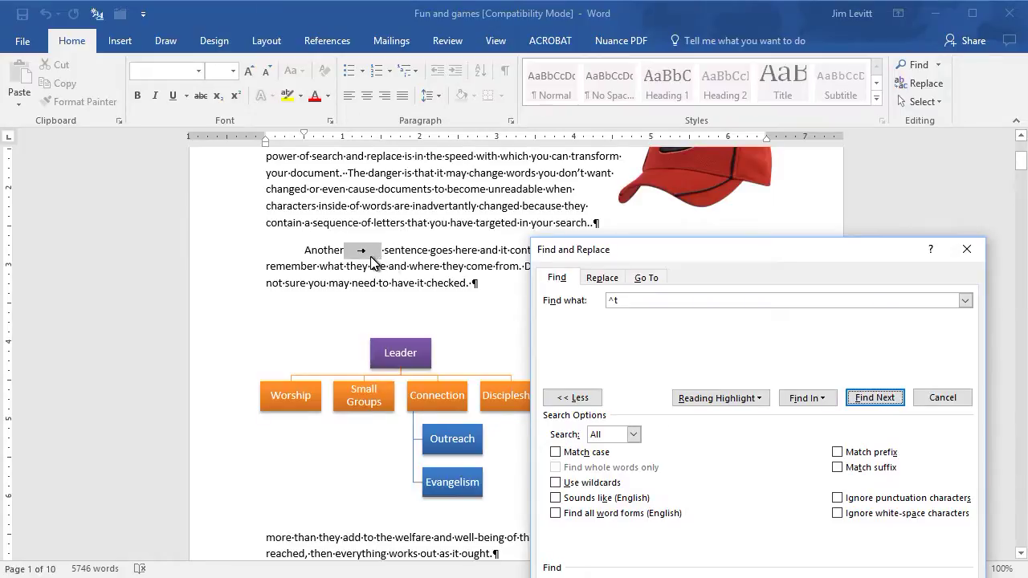
left_click(886, 396)
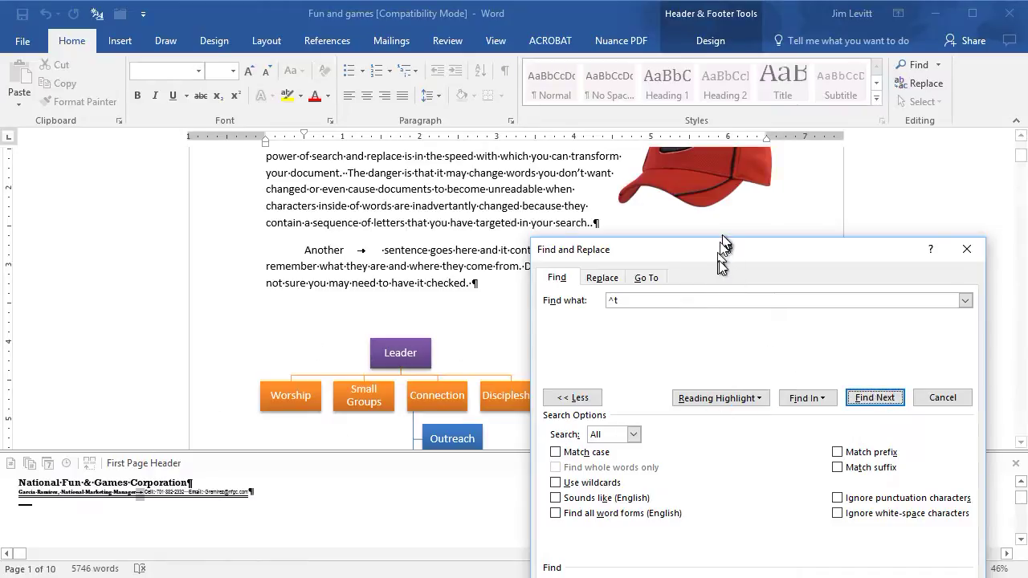
left_click_drag(721, 245, 589, 202)
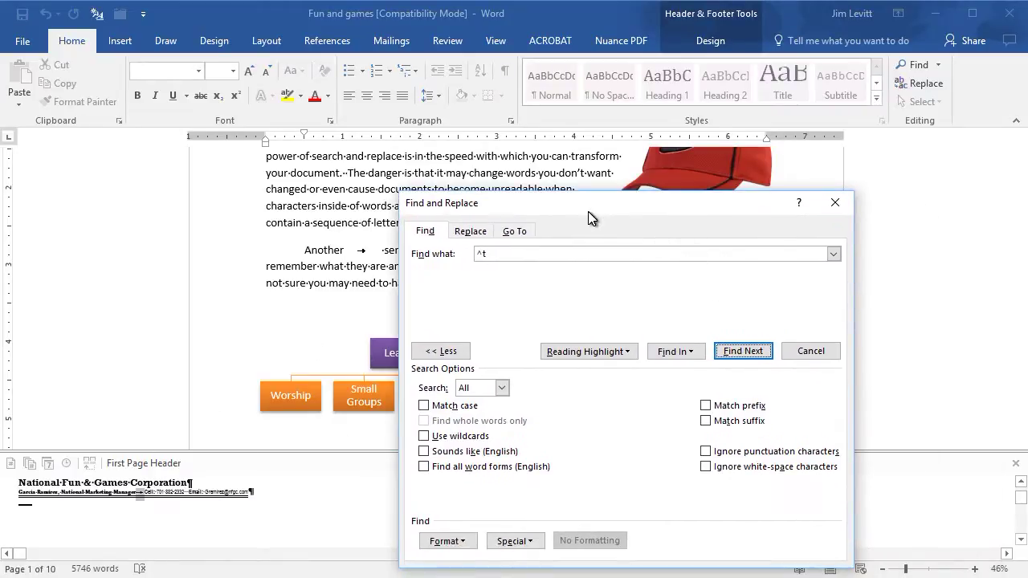
left_click(490, 255)
- Search for ^m and reveal the page break after the 'changed in Word and with the…' paragraph
key("Delete")
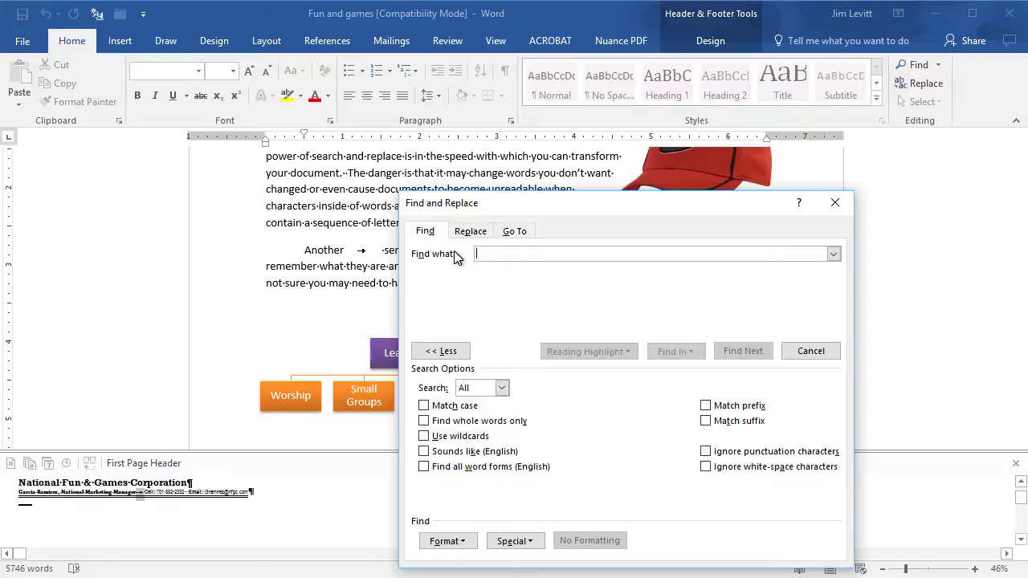
left_click(528, 543)
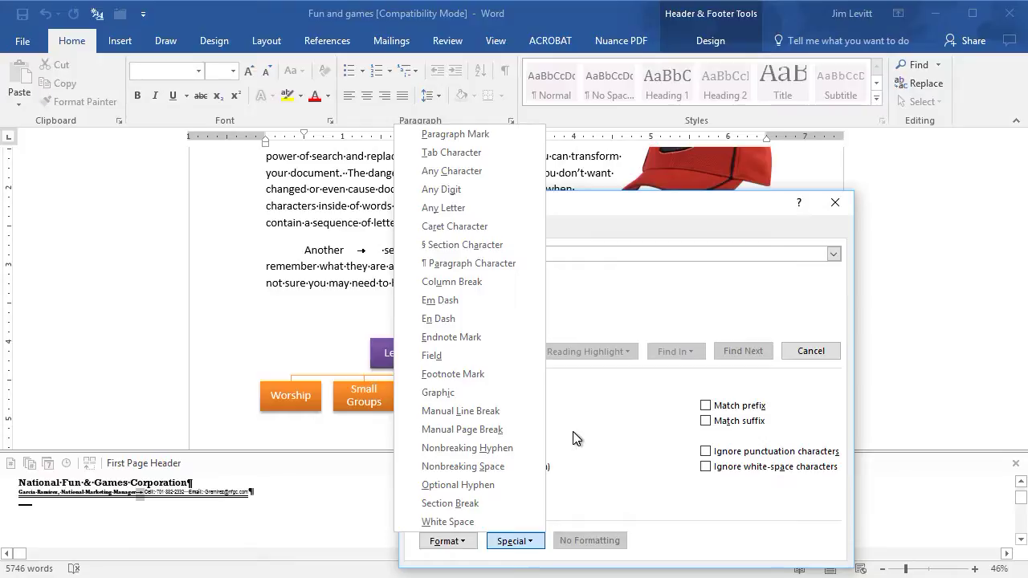
left_click(516, 430)
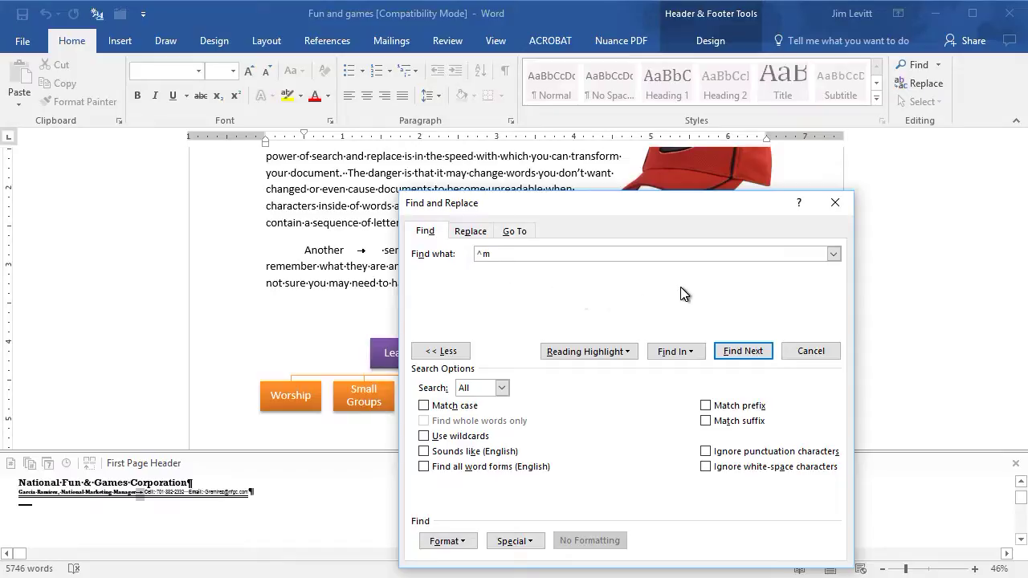
left_click(753, 356)
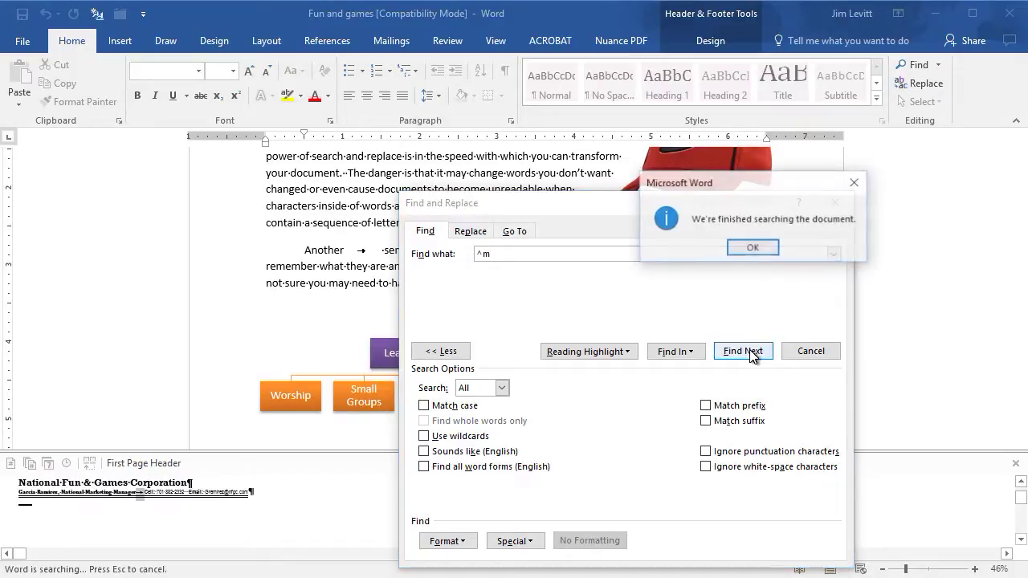
left_click(753, 248)
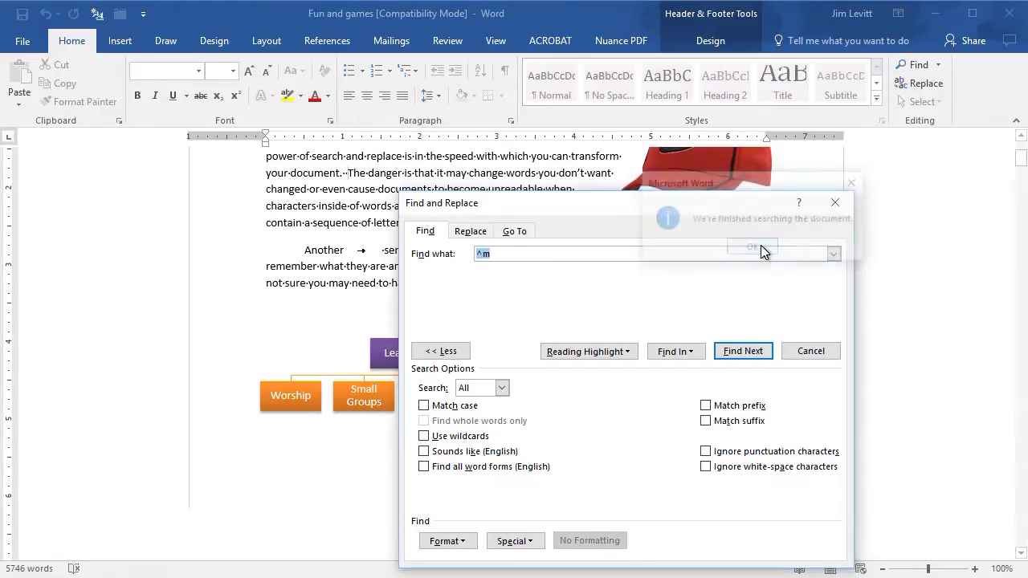
left_click(750, 353)
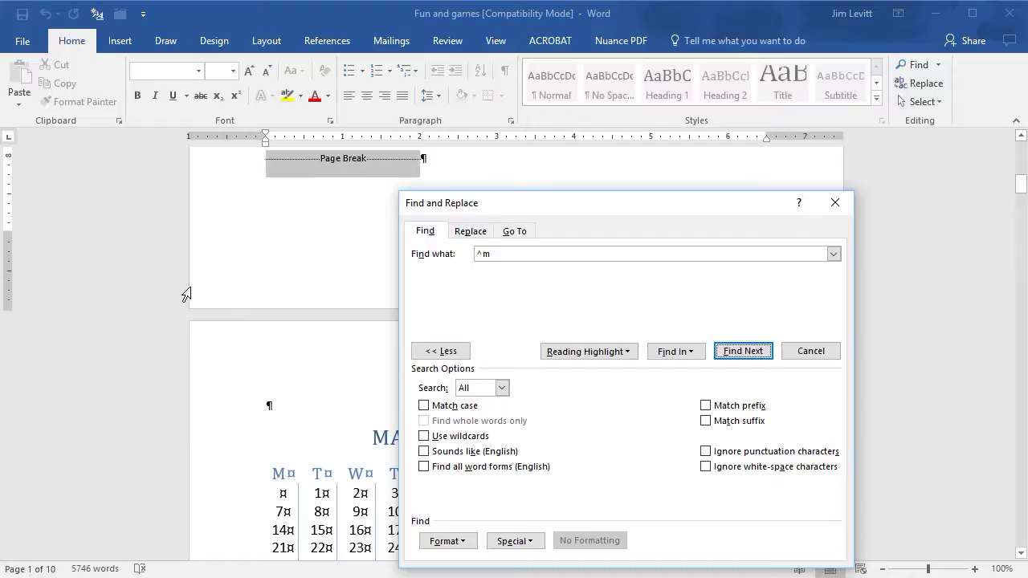
scroll(187, 294, "up", 4)
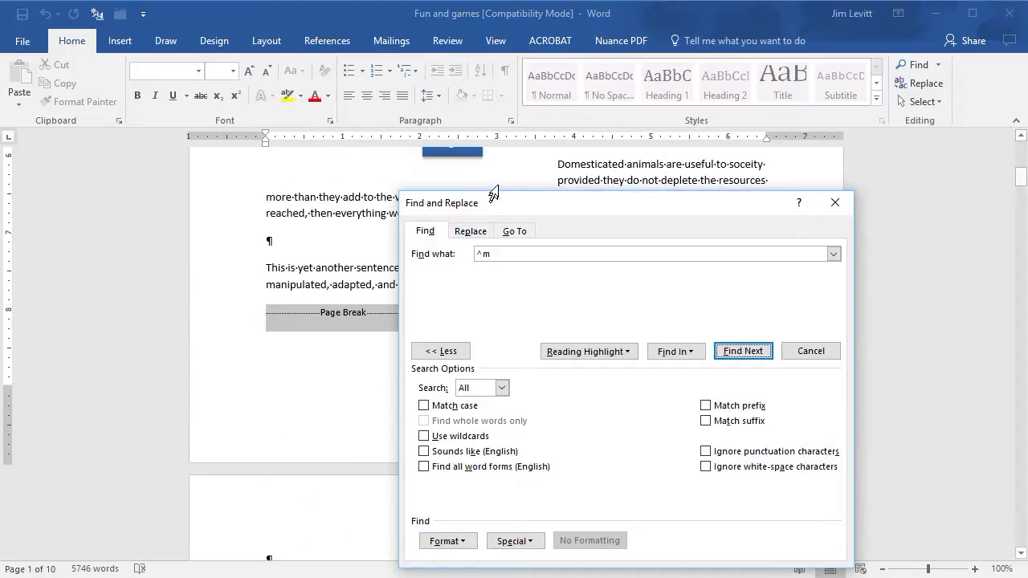
left_click_drag(513, 206, 666, 208)
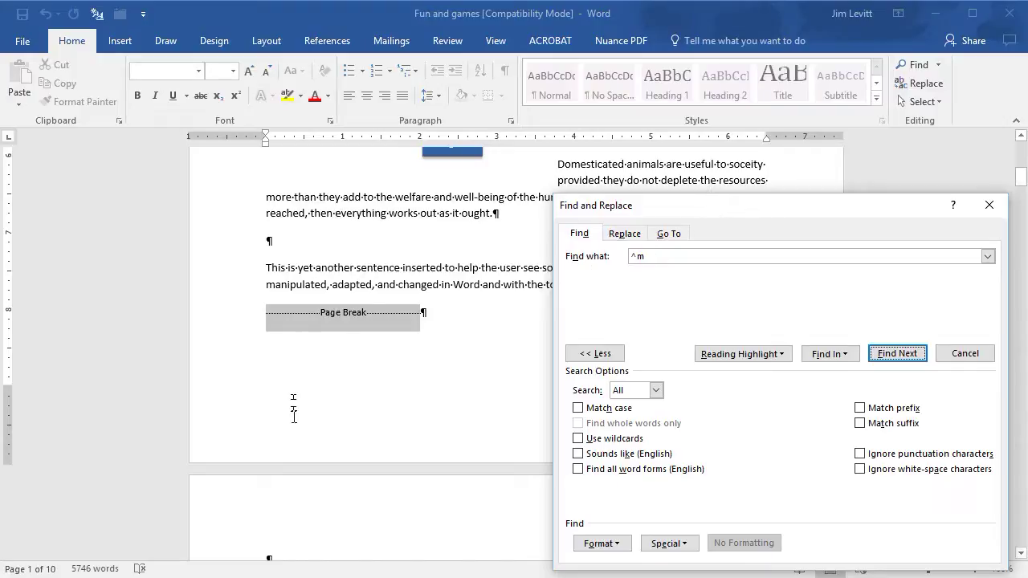
- Scroll to the 'This is good/better/best' list on page 3 and toggle formatting marks off and on
scroll(294, 415, "up", 10)
scroll(383, 431, "down", 6)
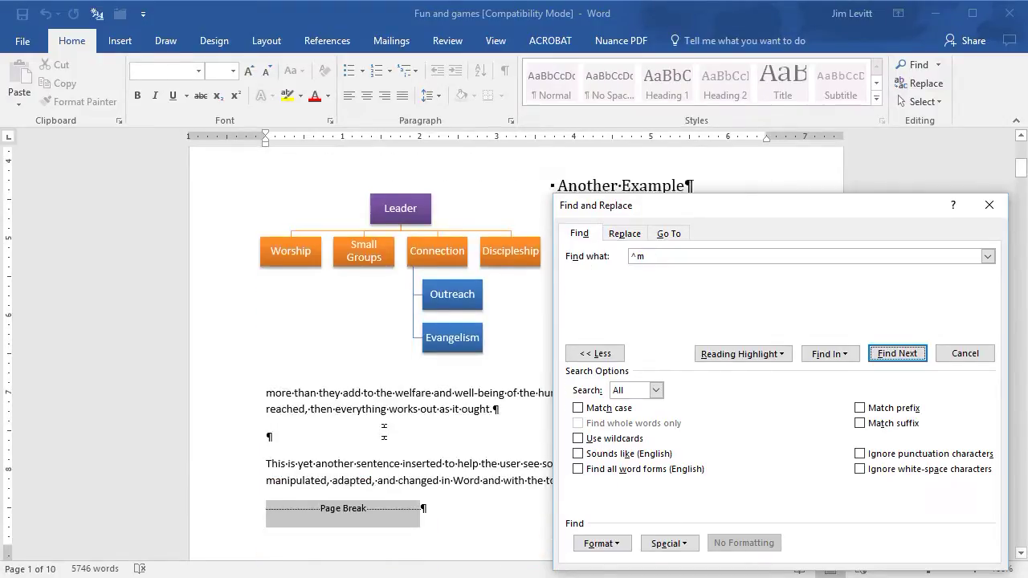
scroll(384, 431, "down", 20)
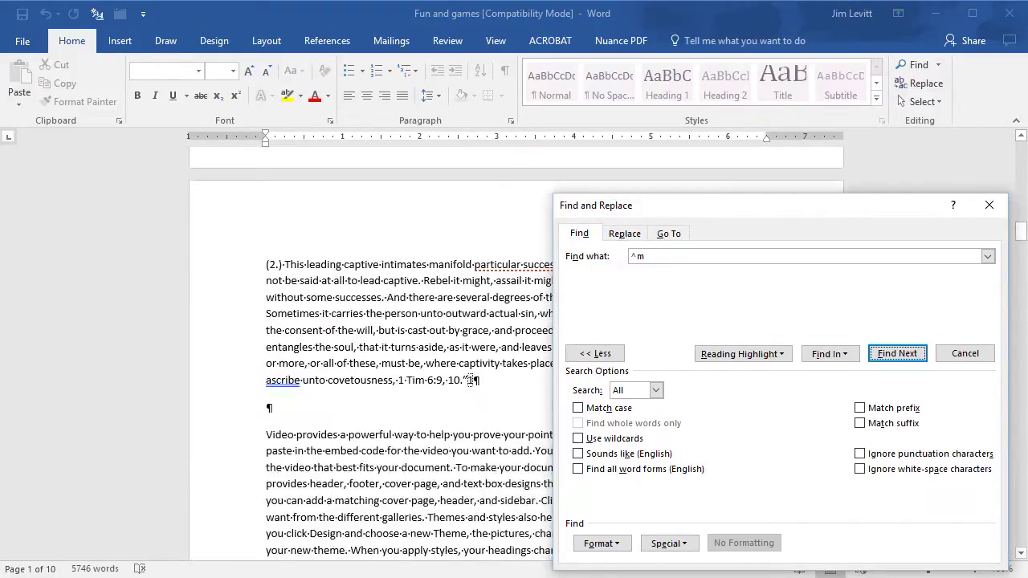
scroll(470, 380, "down", 10)
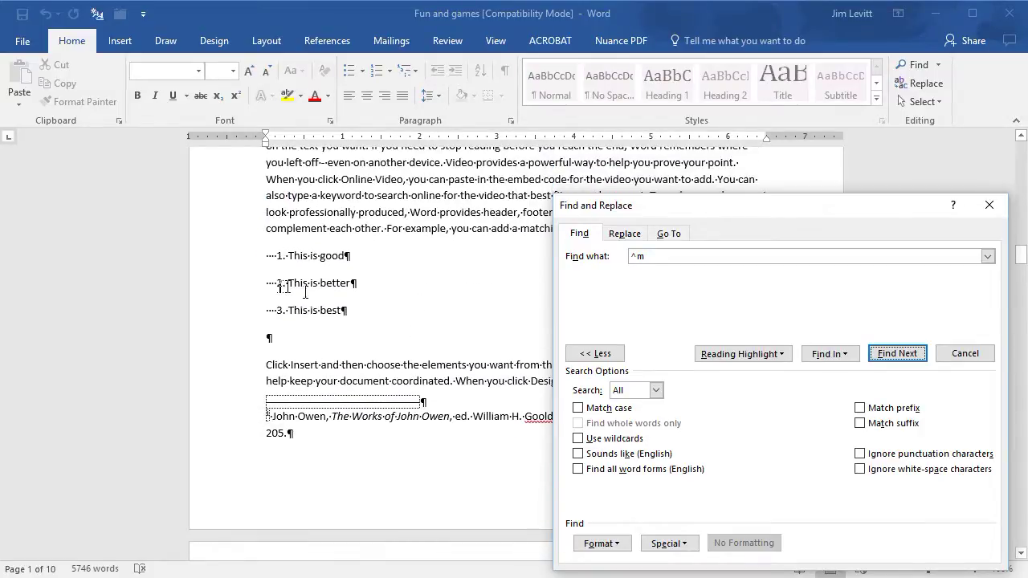
left_click(353, 257)
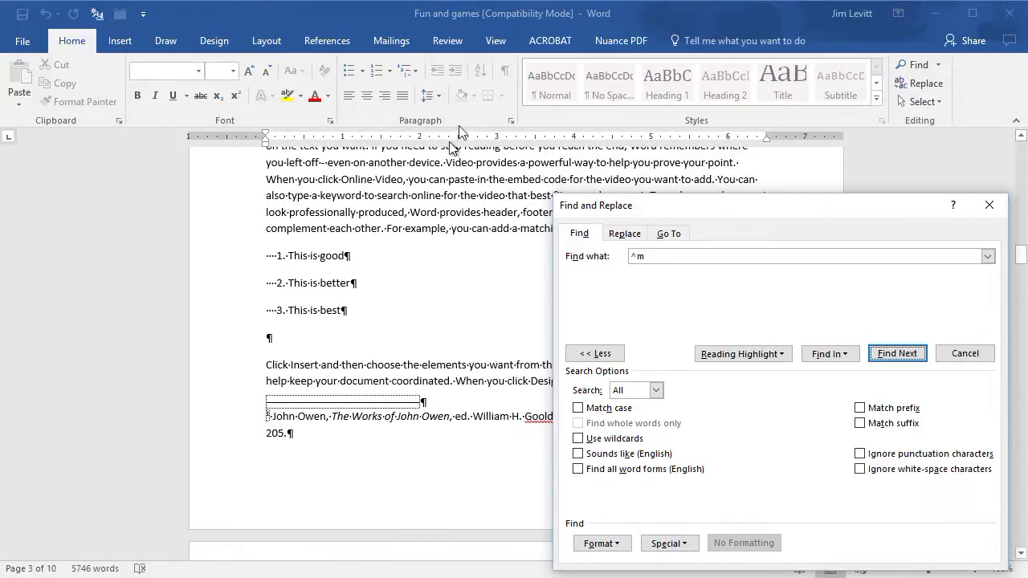
left_click(505, 72)
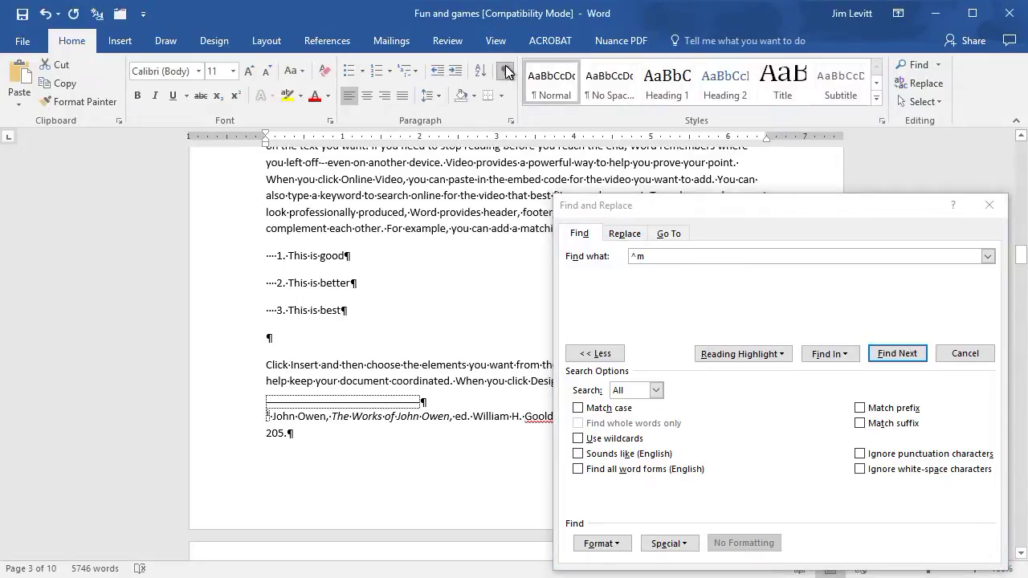
left_click(506, 73)
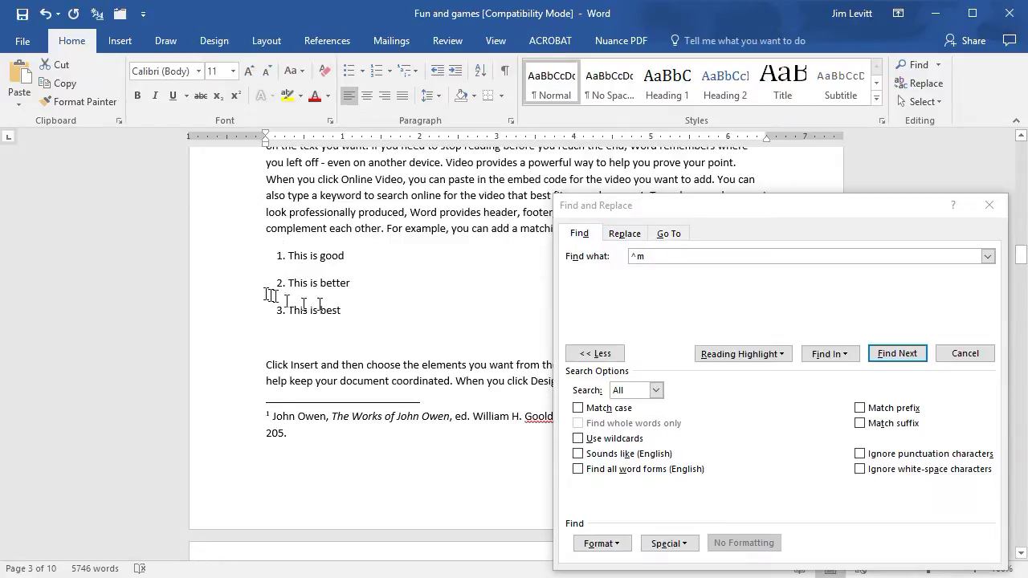
left_click(504, 70)
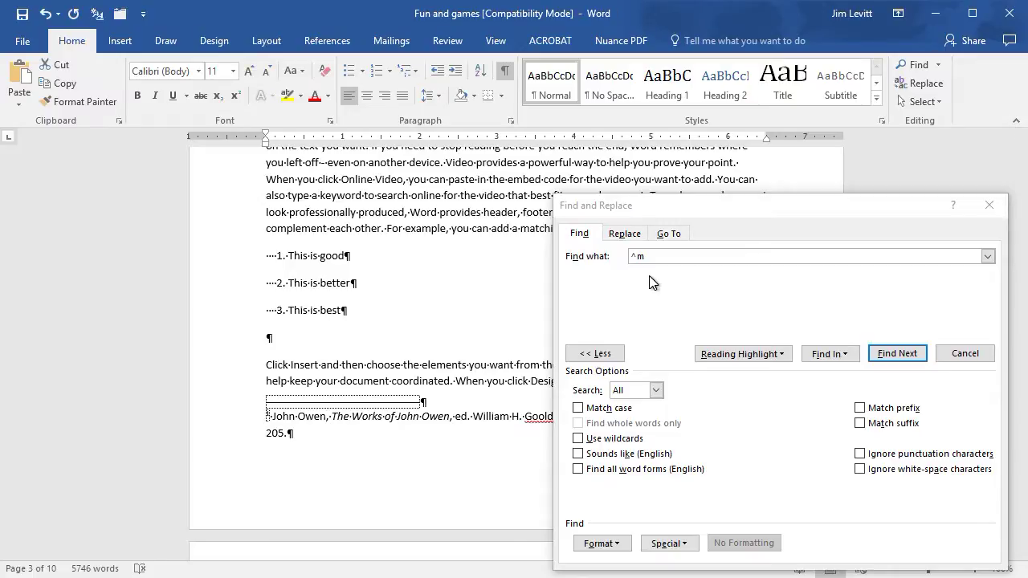
- On the Replace tab, swap the ^m term for the leading spaces and set ^t as replacement
left_click(630, 234)
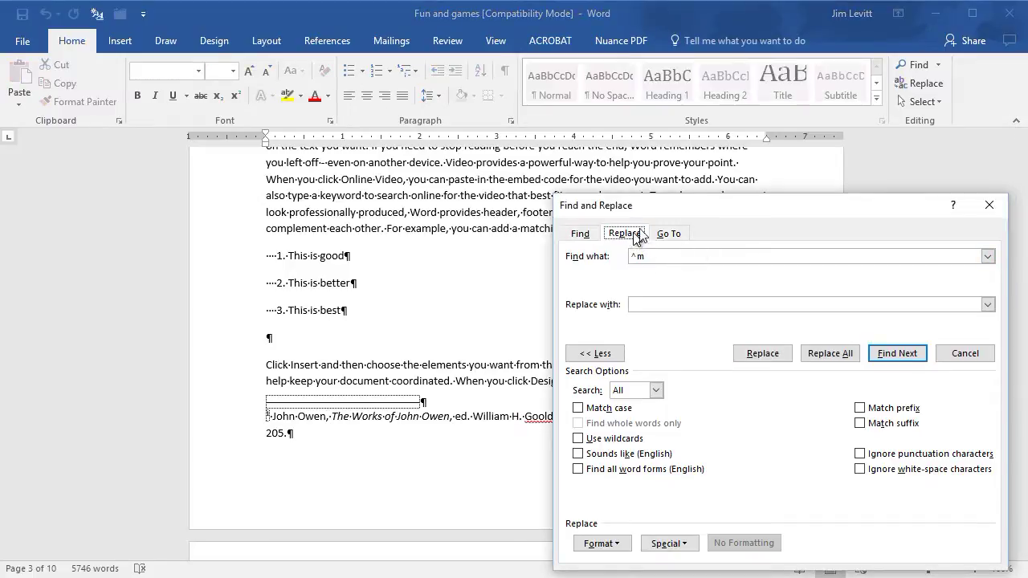
left_click_drag(695, 210, 623, 187)
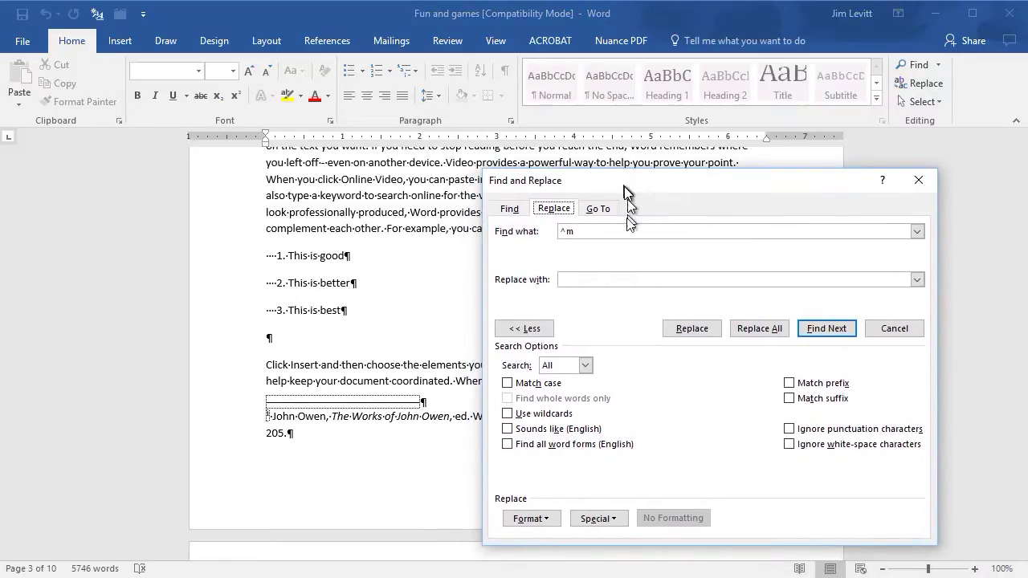
double_click(574, 232)
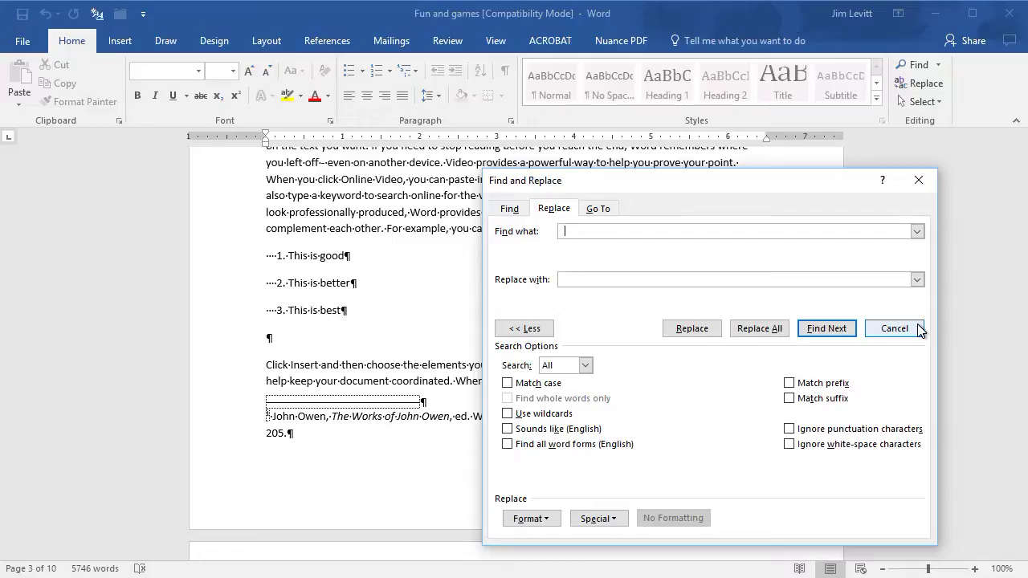
key("BackSpace")
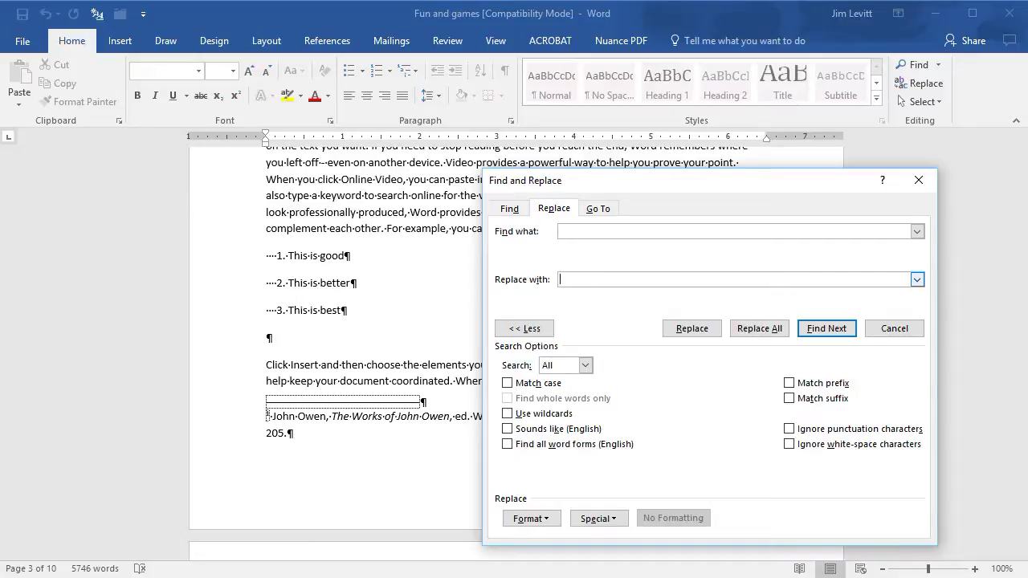
left_click(607, 519)
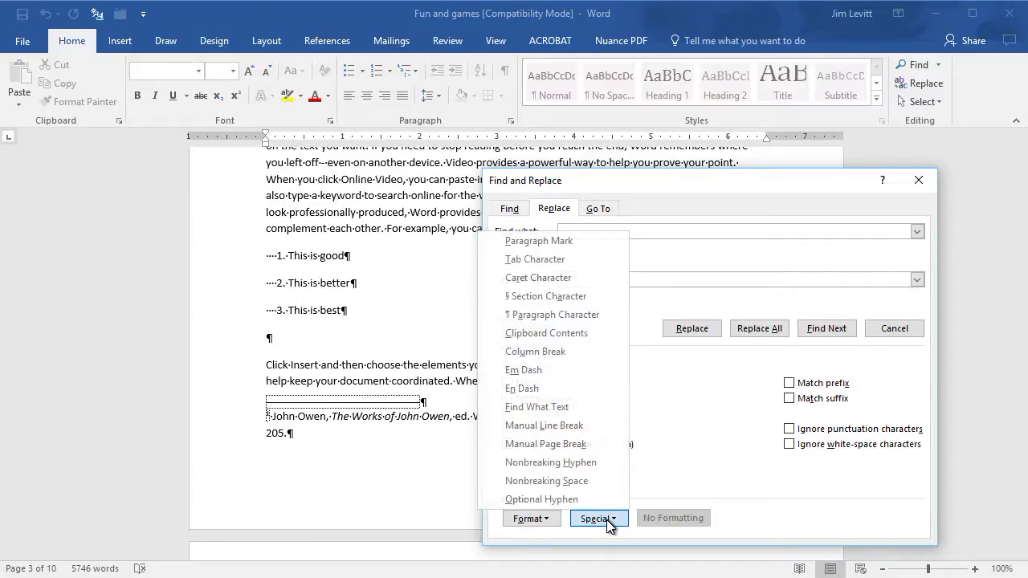
left_click(565, 261)
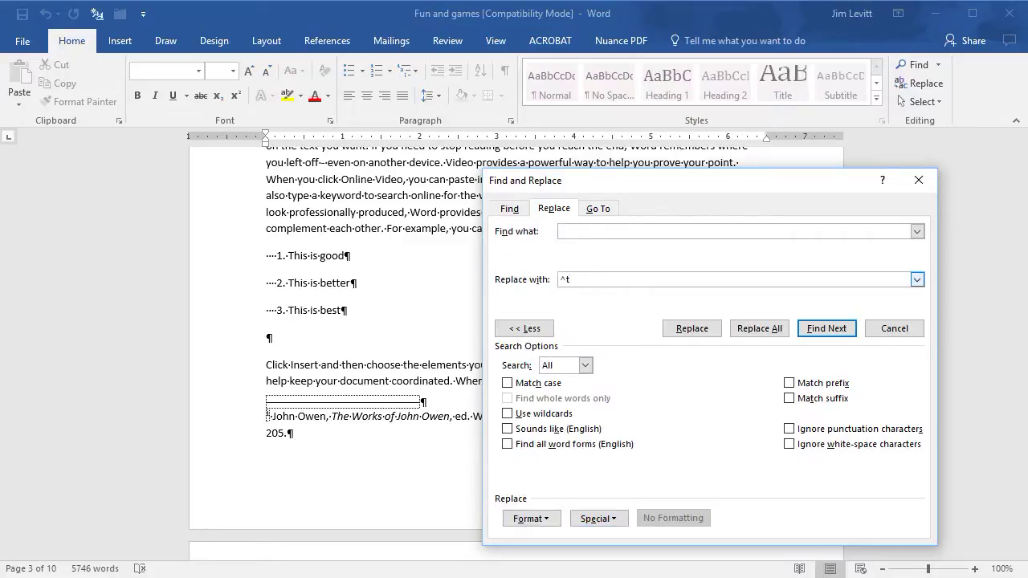
- Replace the leading spaces before the 'good', 'better' and 'best' items with tabs one by one
left_click(827, 329)
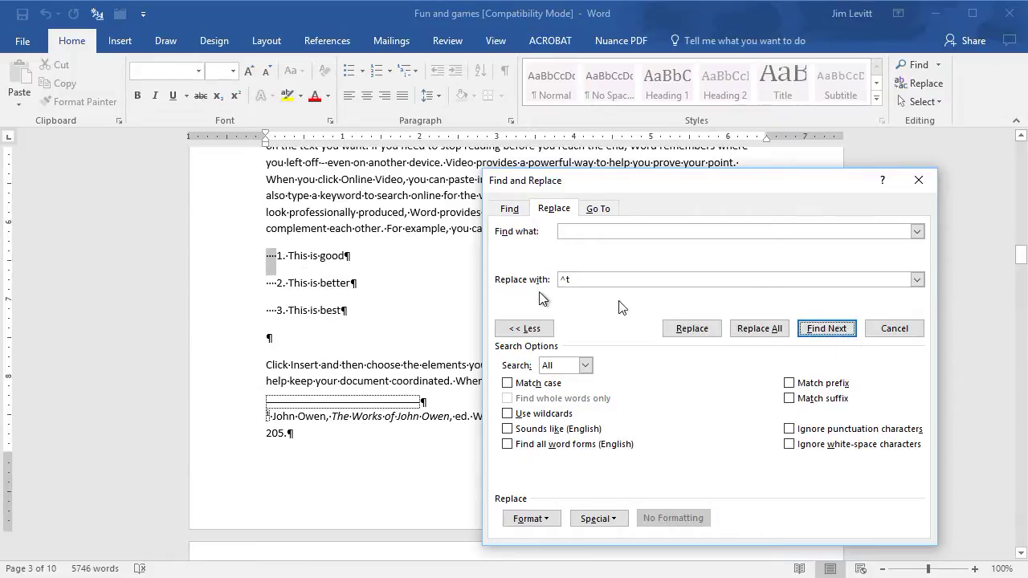
left_click(687, 335)
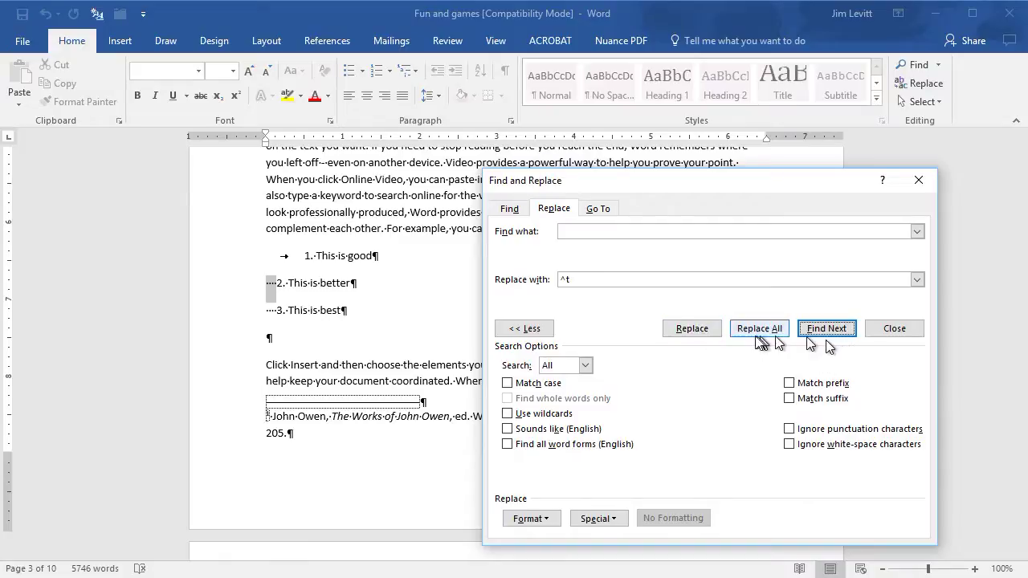
left_click(689, 332)
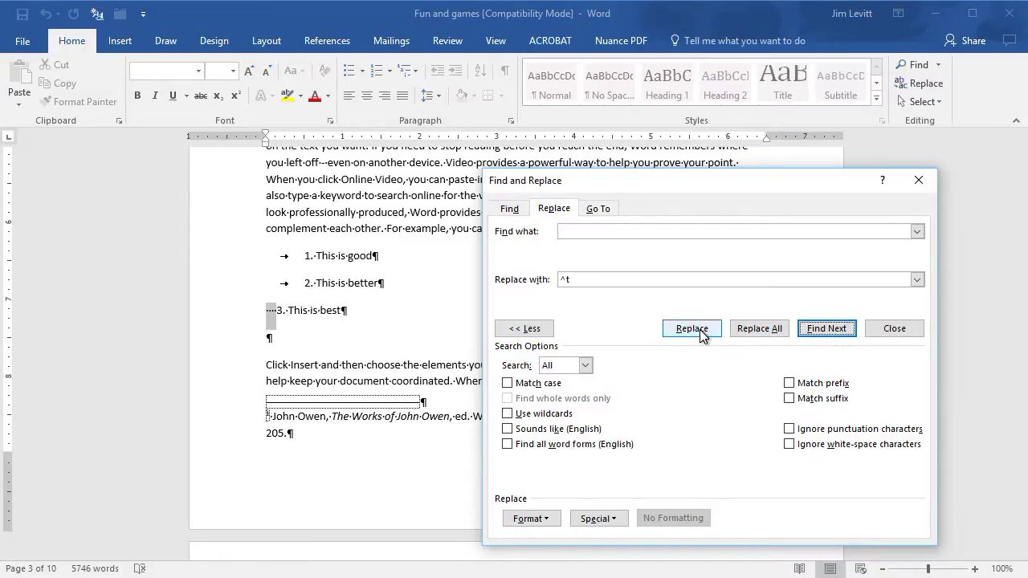
left_click(699, 330)
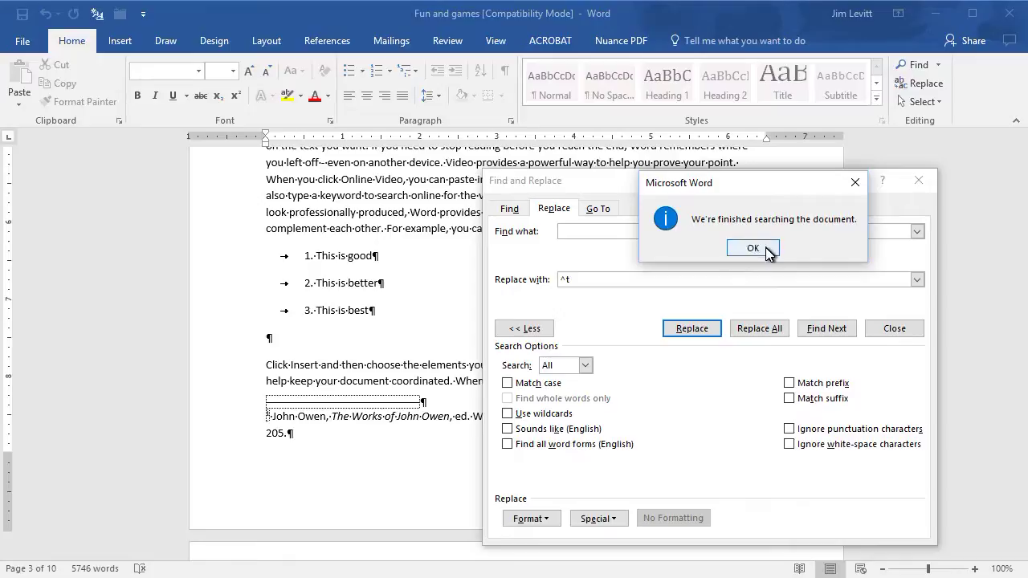
left_click(752, 248)
scroll(367, 372, "down", 10)
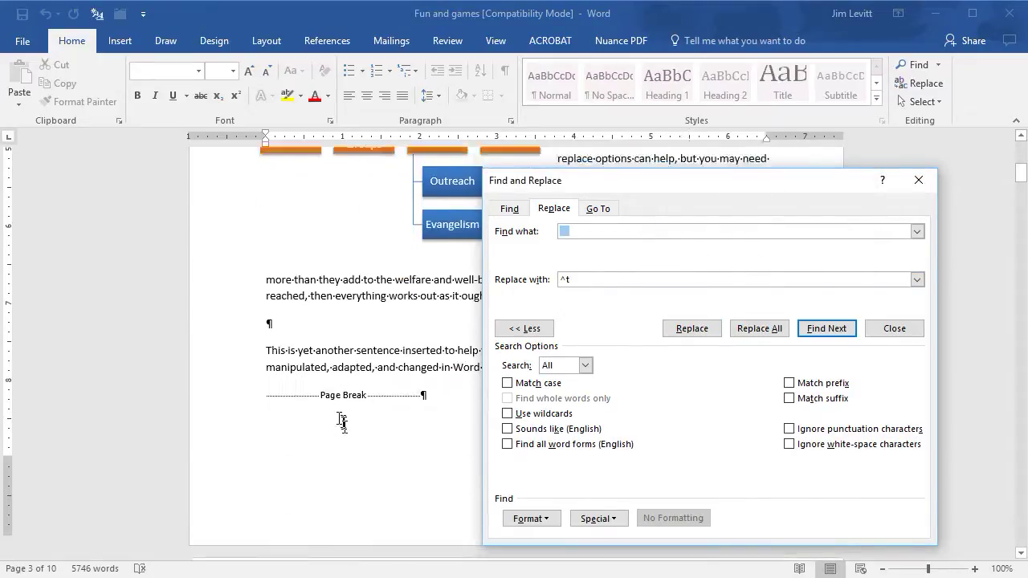
scroll(373, 345, "down", 5)
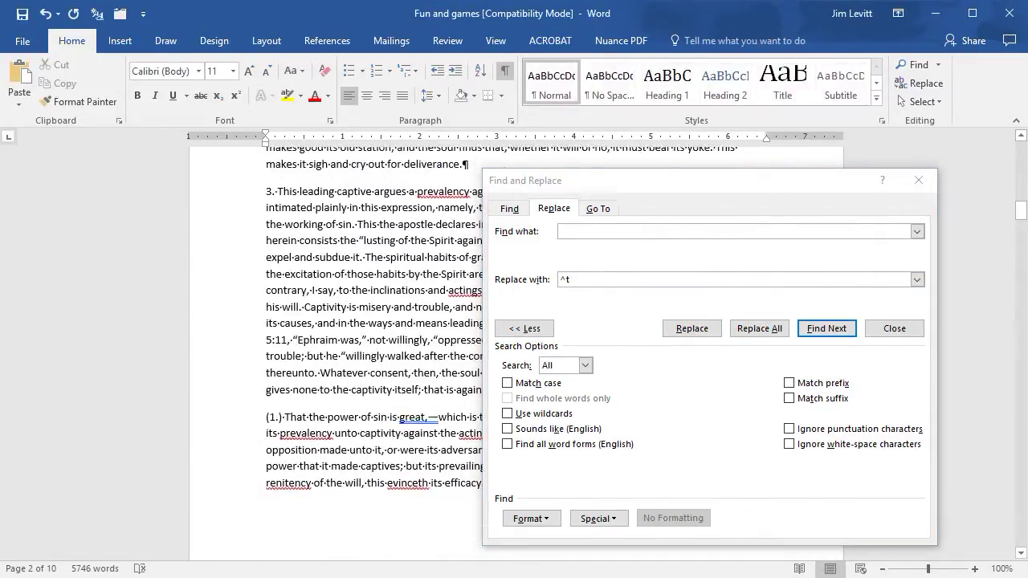
scroll(373, 345, "up", 15)
scroll(373, 346, "down", 4)
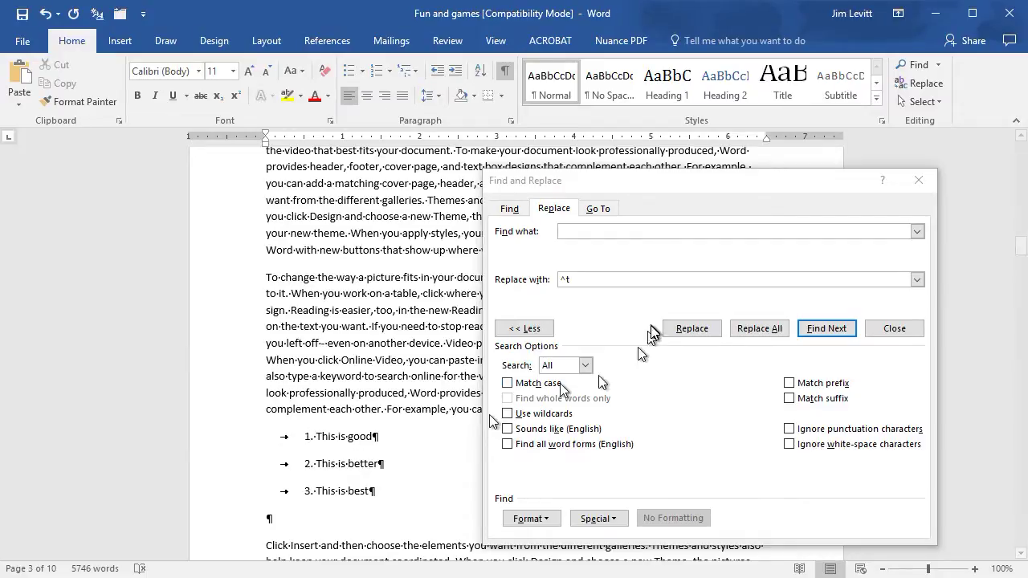
left_click(582, 280)
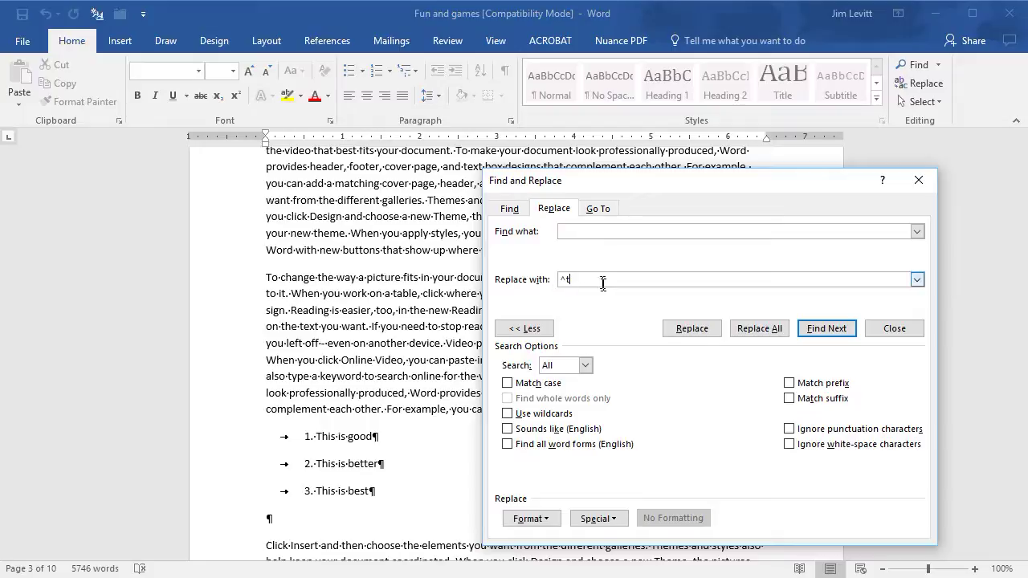
- Replace all ^p^p with ^p, collapsing 5 doubled paragraph marks
double_click(601, 279)
left_click(576, 232)
key("BackSpace")
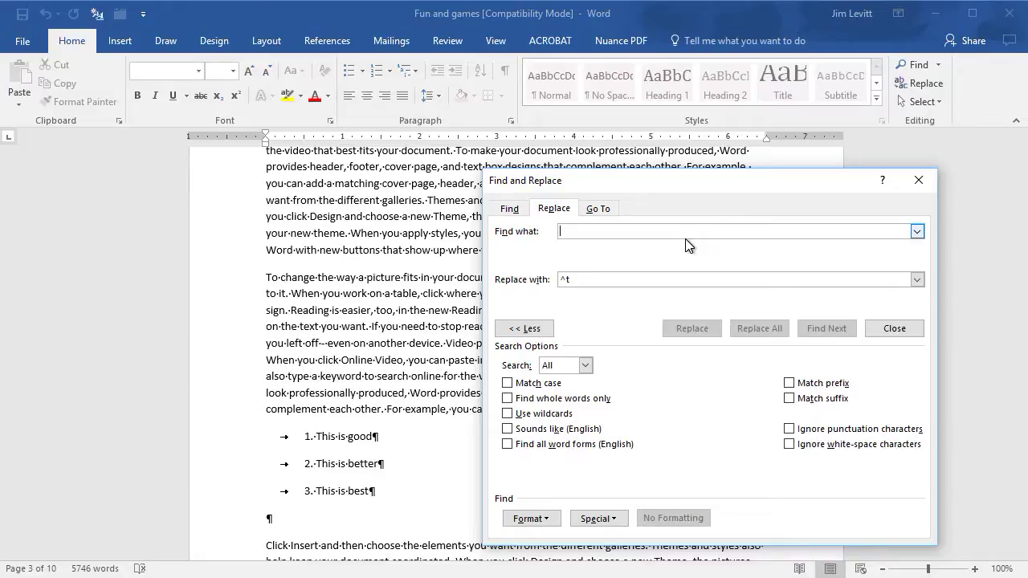
type("^p")
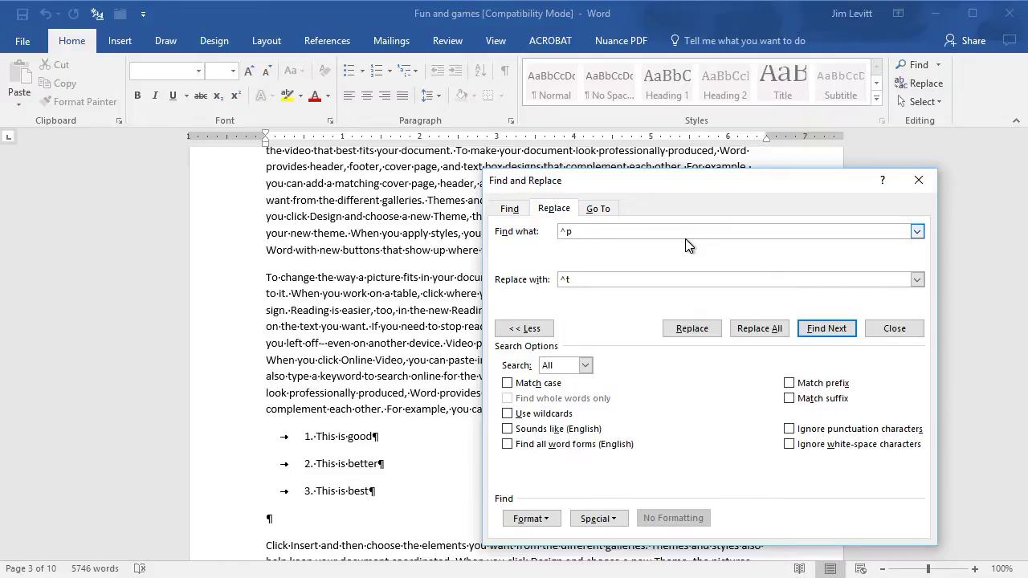
left_click(599, 517)
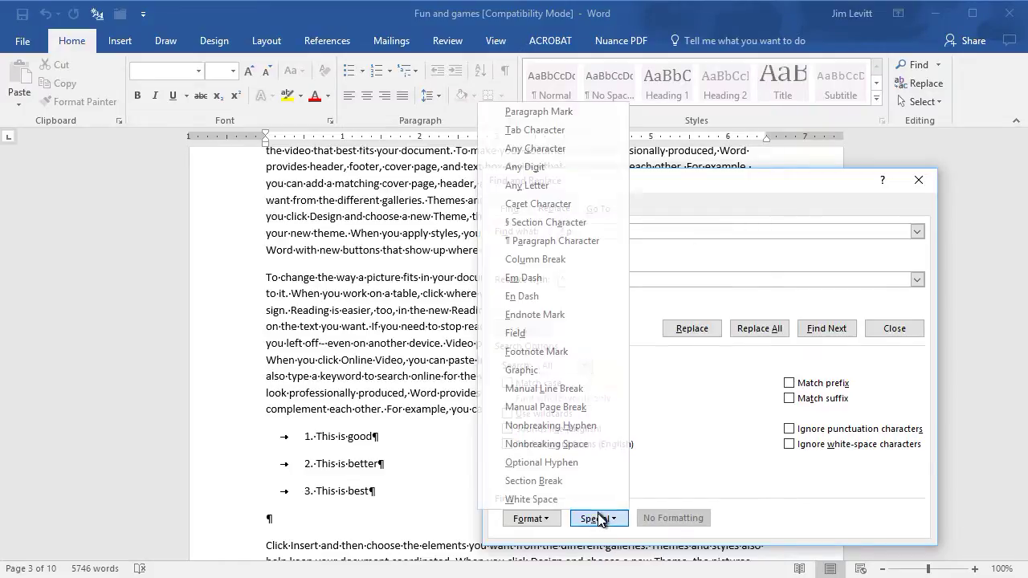
left_click(572, 111)
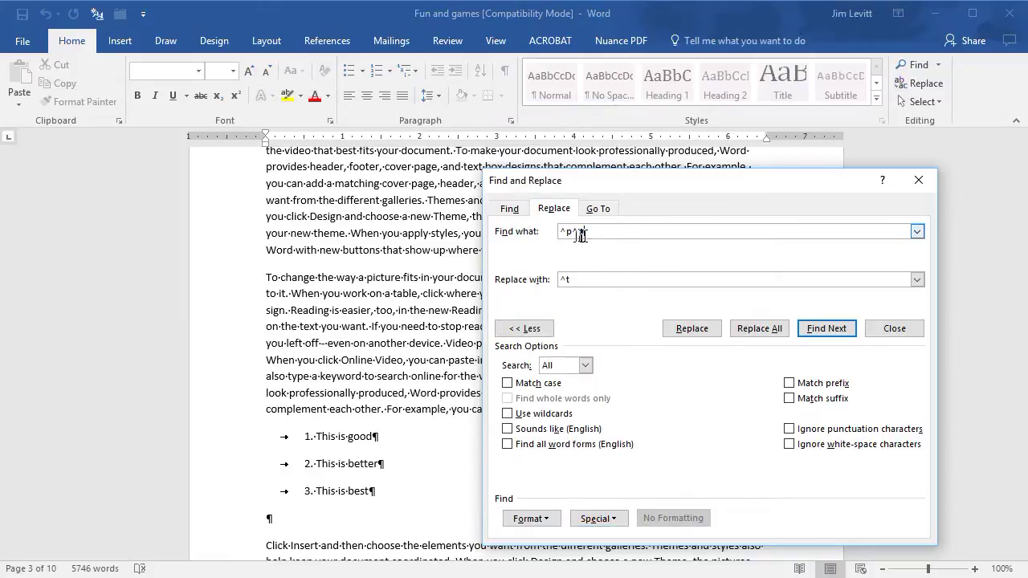
left_click(578, 278)
double_click(575, 277)
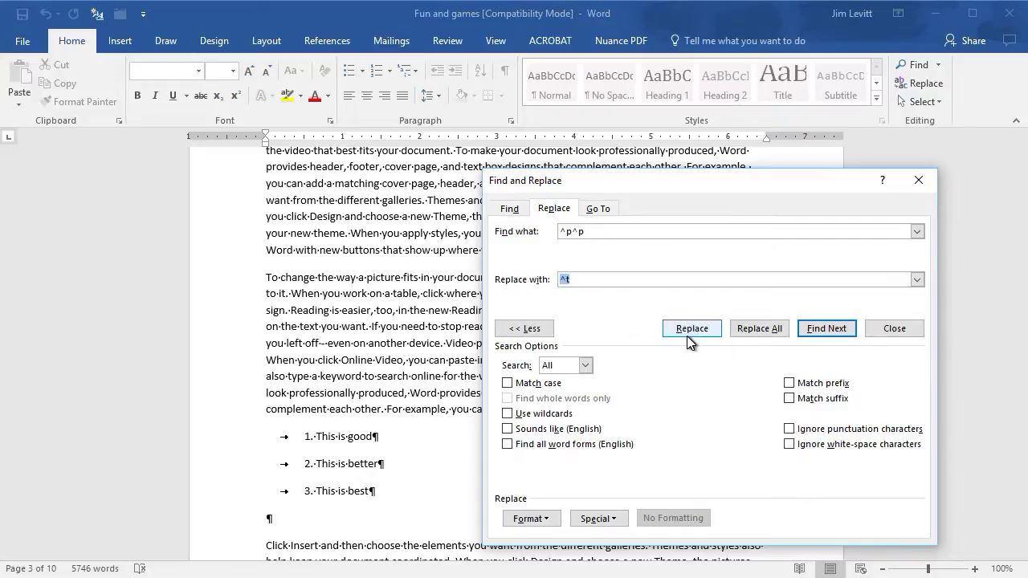
left_click(600, 518)
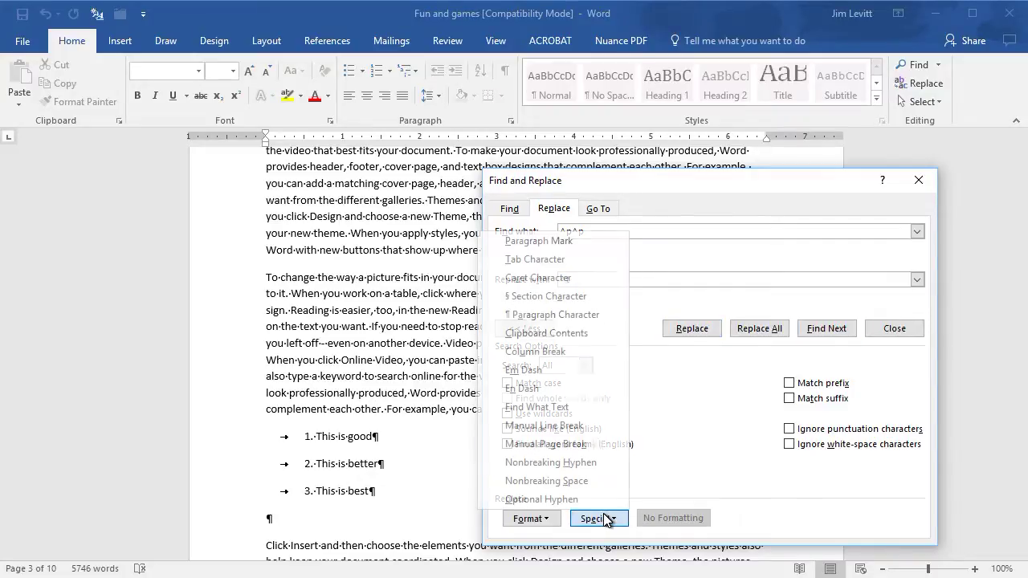
left_click(565, 241)
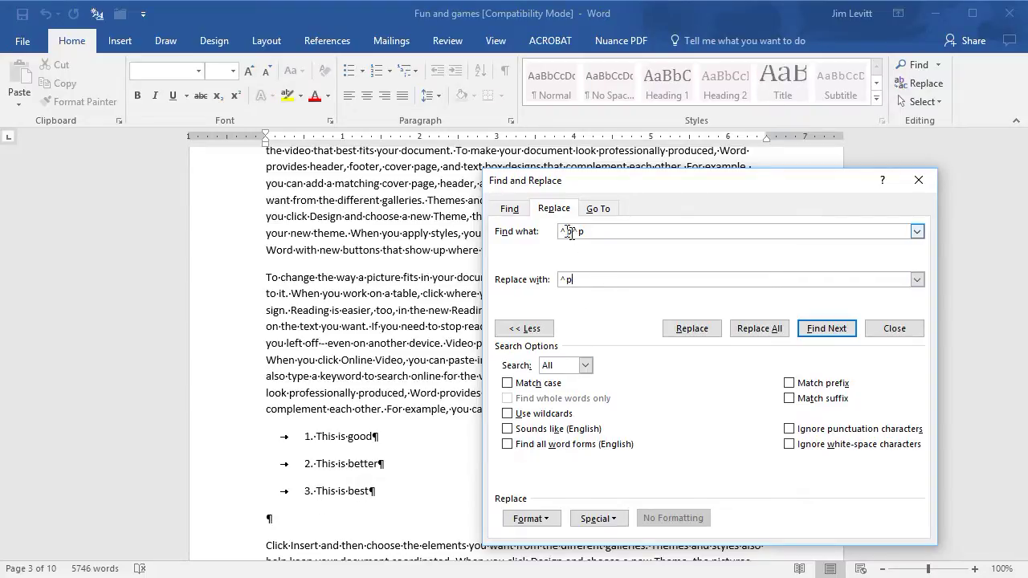
left_click(760, 329)
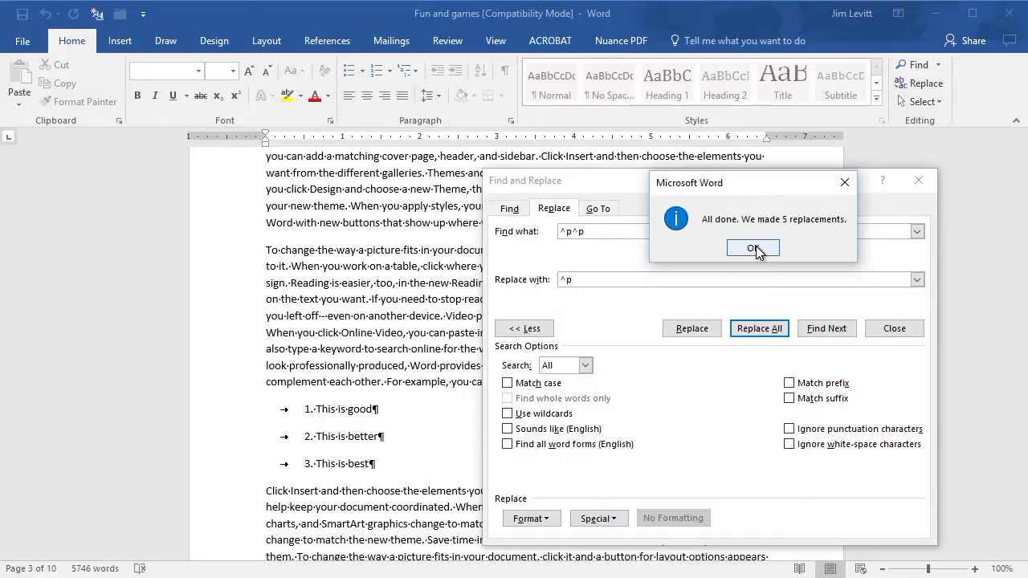
left_click(753, 249)
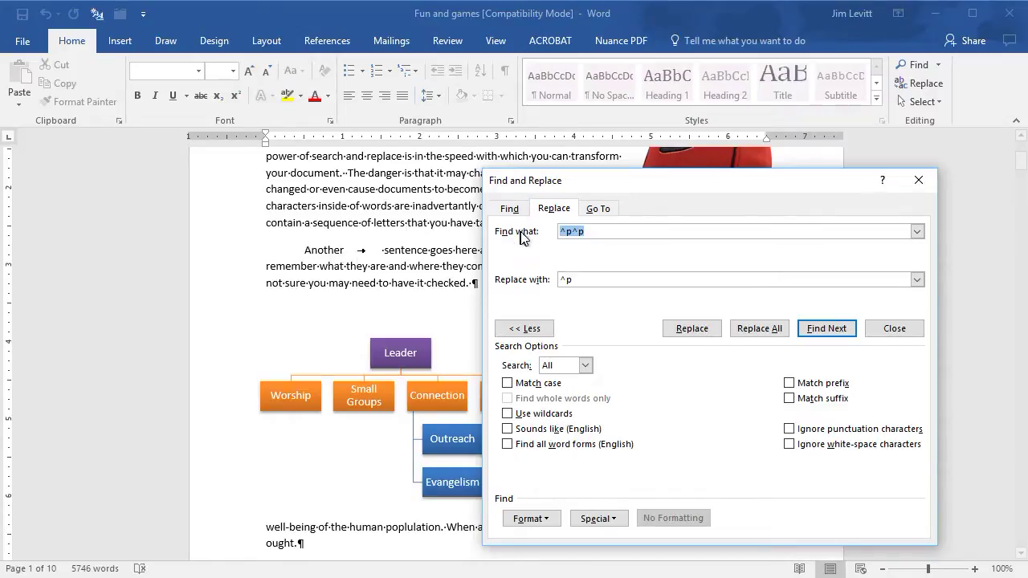
- Search for ^t with an empty replacement and delete the stray tab after 'Another'
left_click_drag(595, 231, 550, 241)
left_click(608, 519)
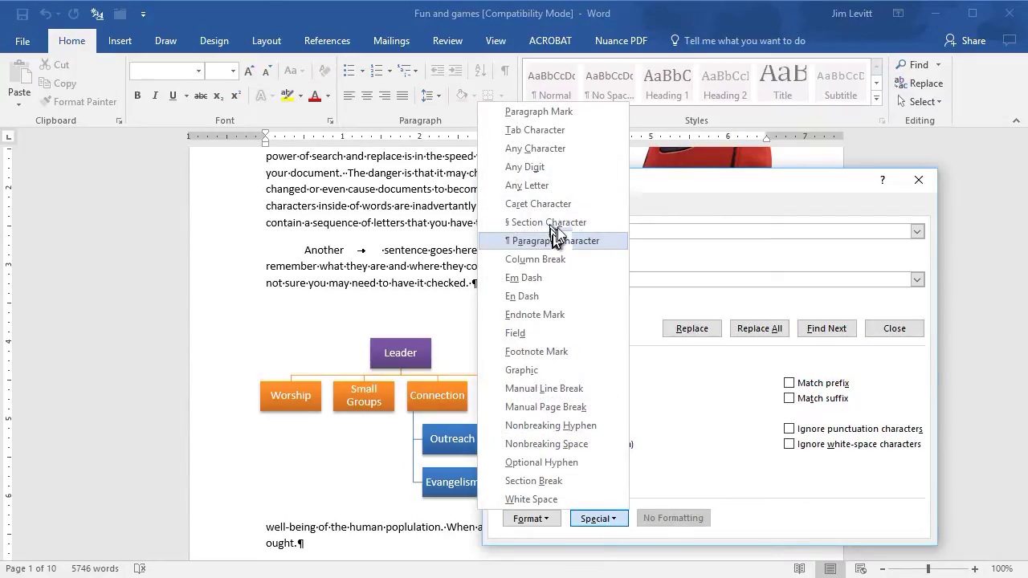
left_click(566, 131)
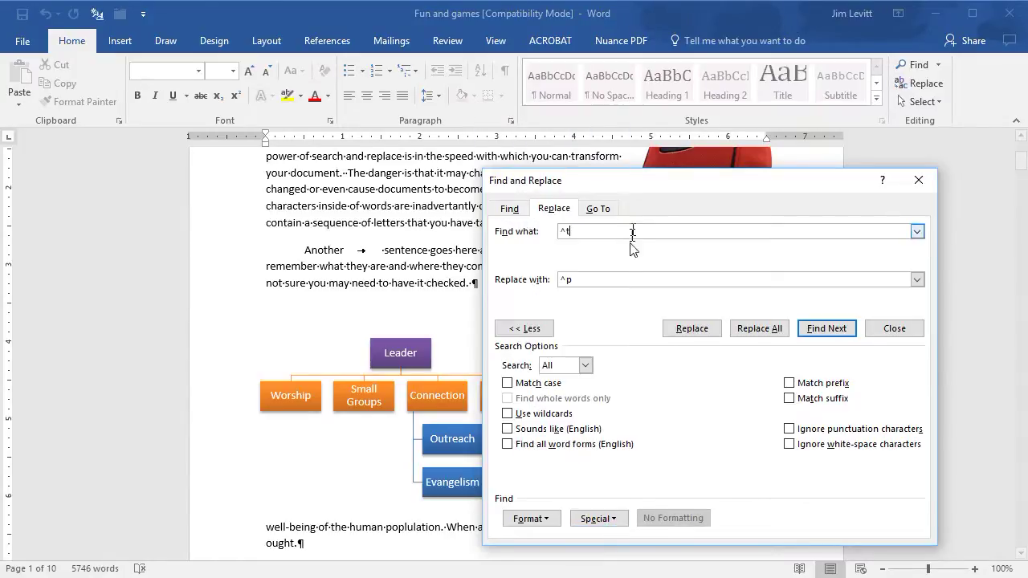
left_click(562, 278)
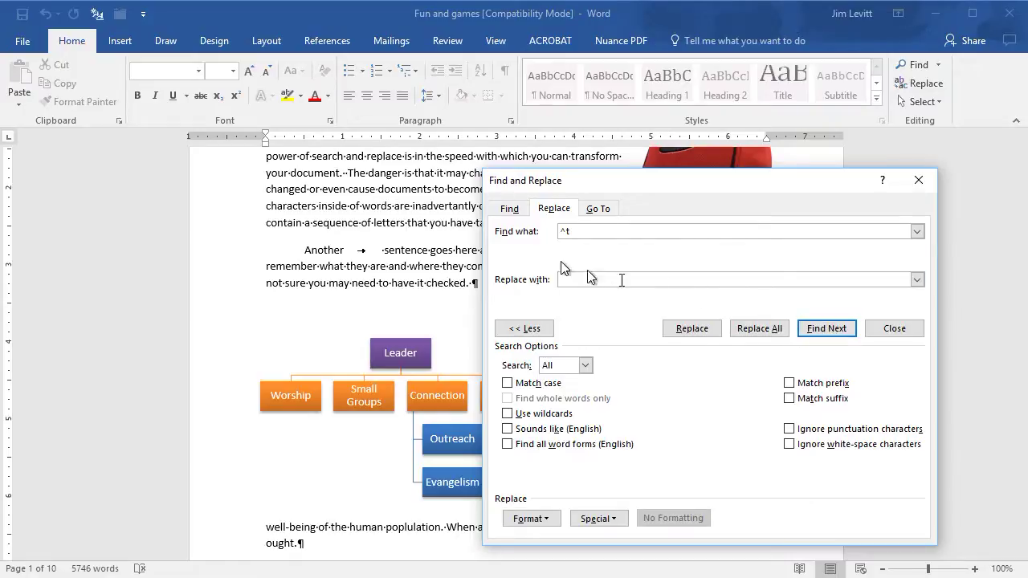
left_click(827, 327)
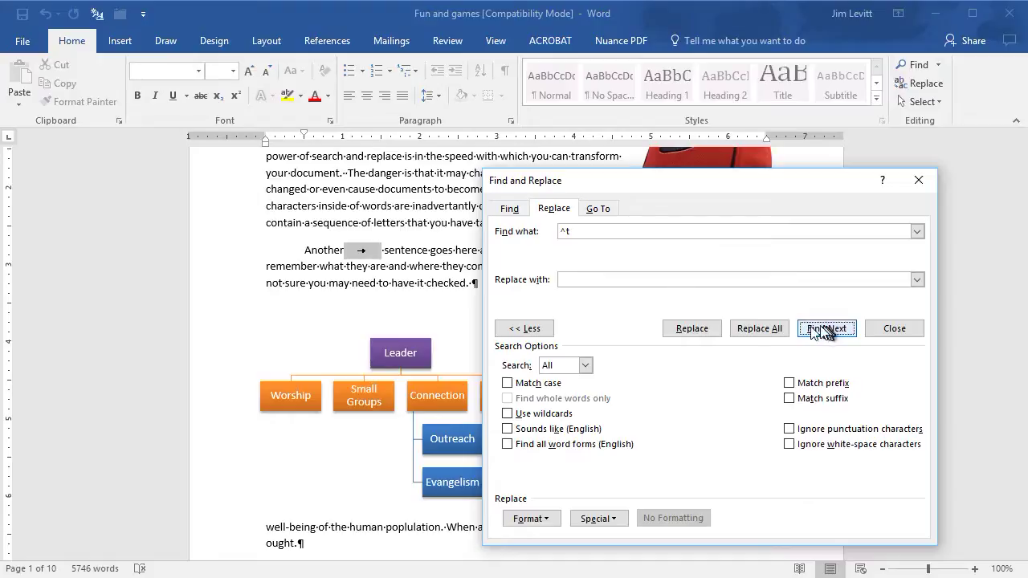
left_click(709, 332)
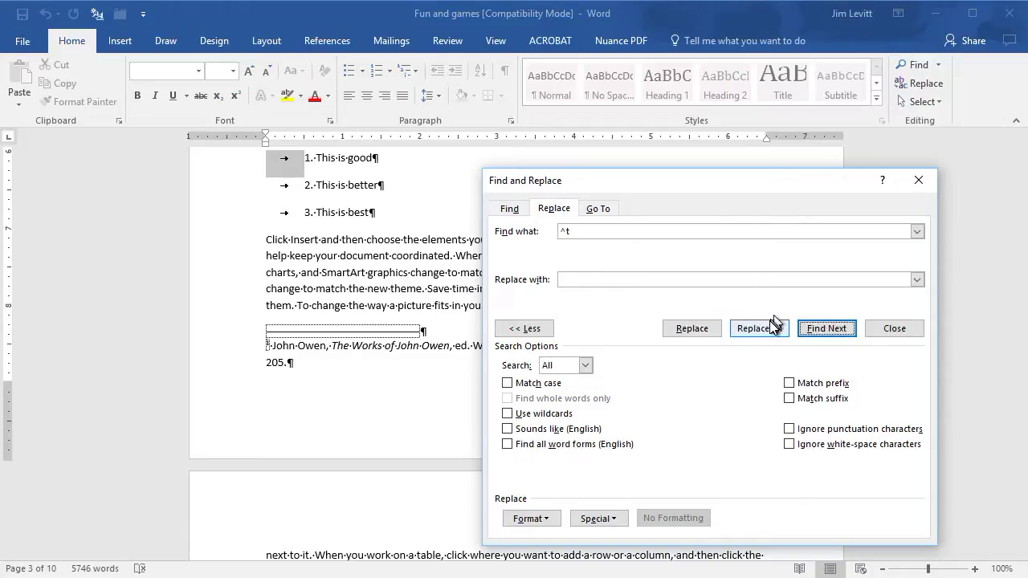
- Skip the three numbered-list tabs without replacing them until the search finishes
left_click(819, 331)
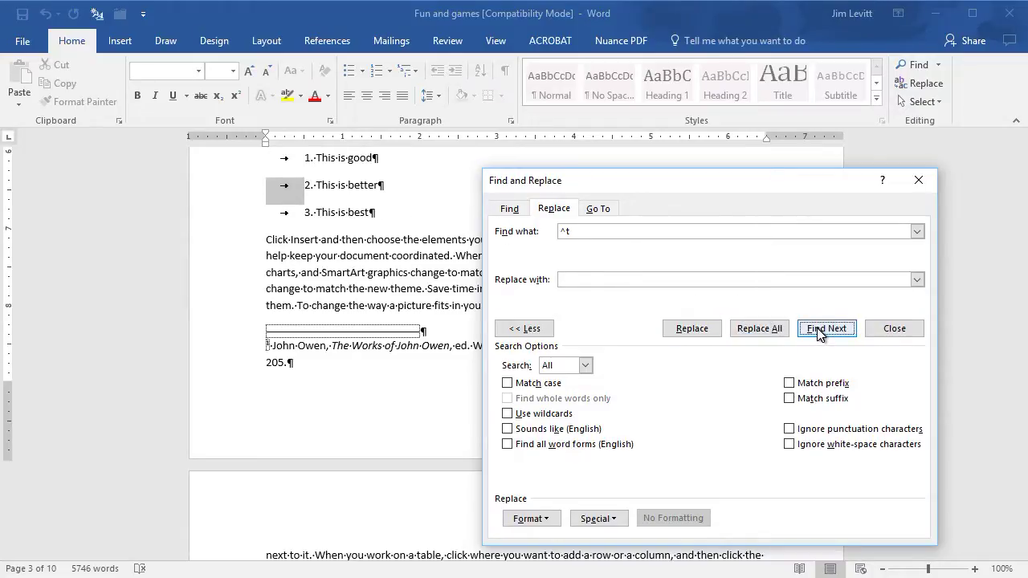
left_click(819, 331)
left_click(819, 331)
left_click(819, 331)
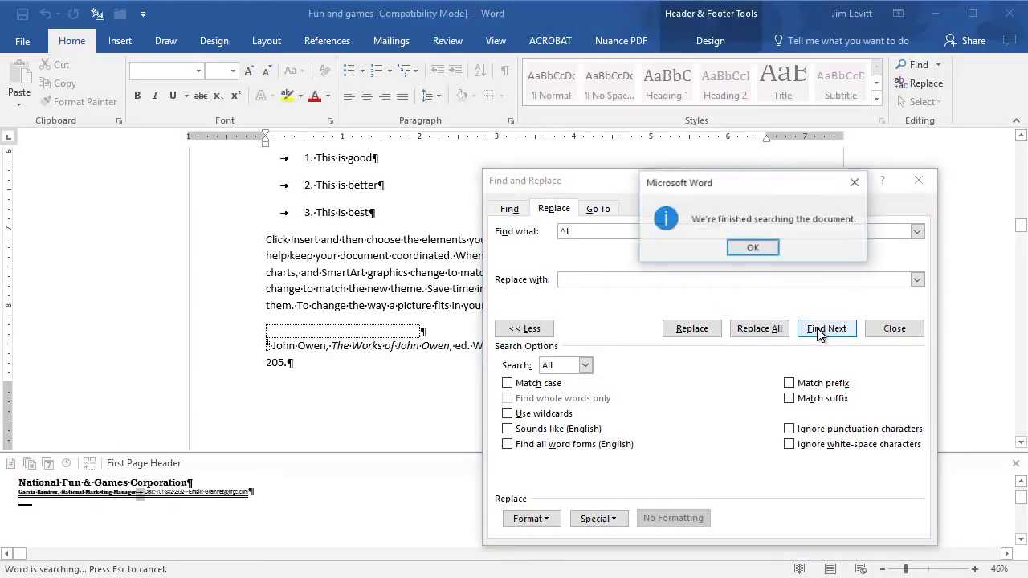
left_click(749, 248)
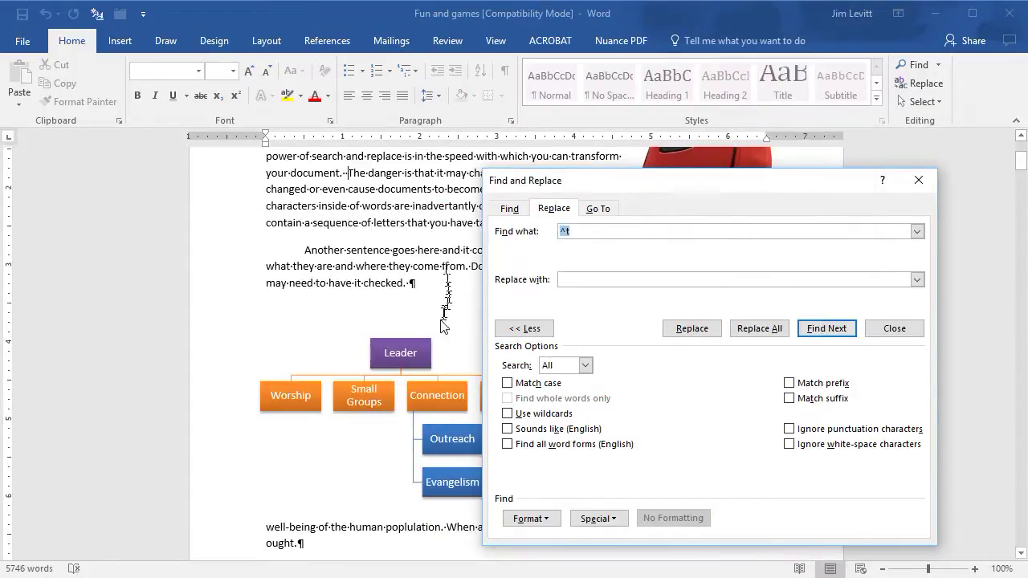
scroll(441, 345, "down", 5)
scroll(438, 341, "up", 10)
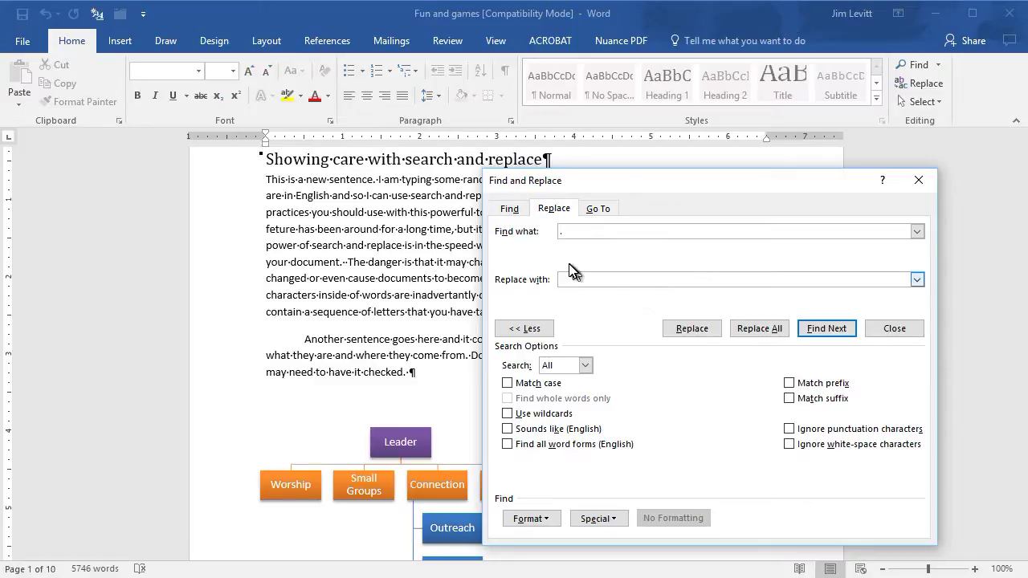
- Replace all double spaces with single spaces, then rerun Replace All to confirm 0 replacements
left_click(762, 332)
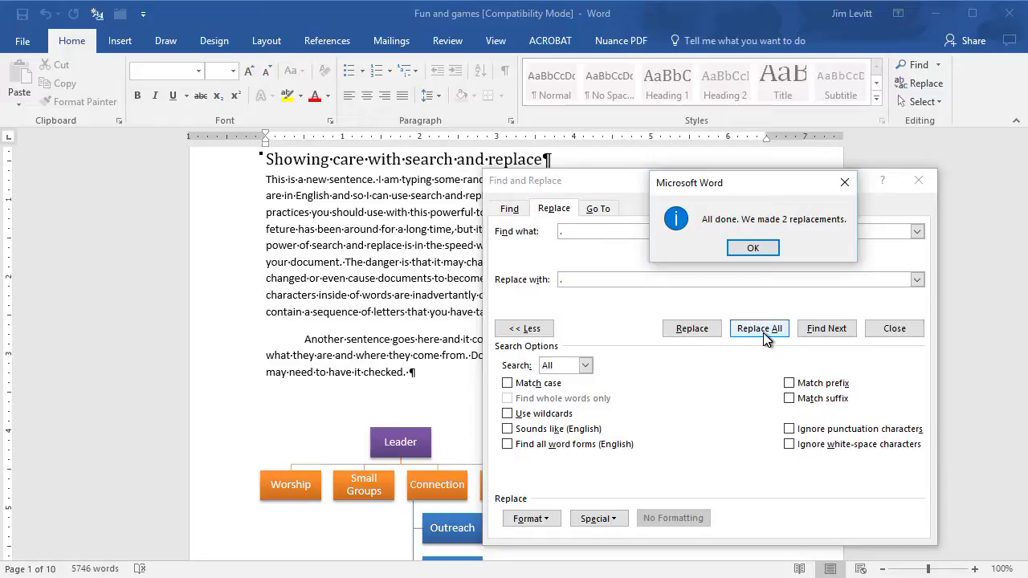
left_click(754, 248)
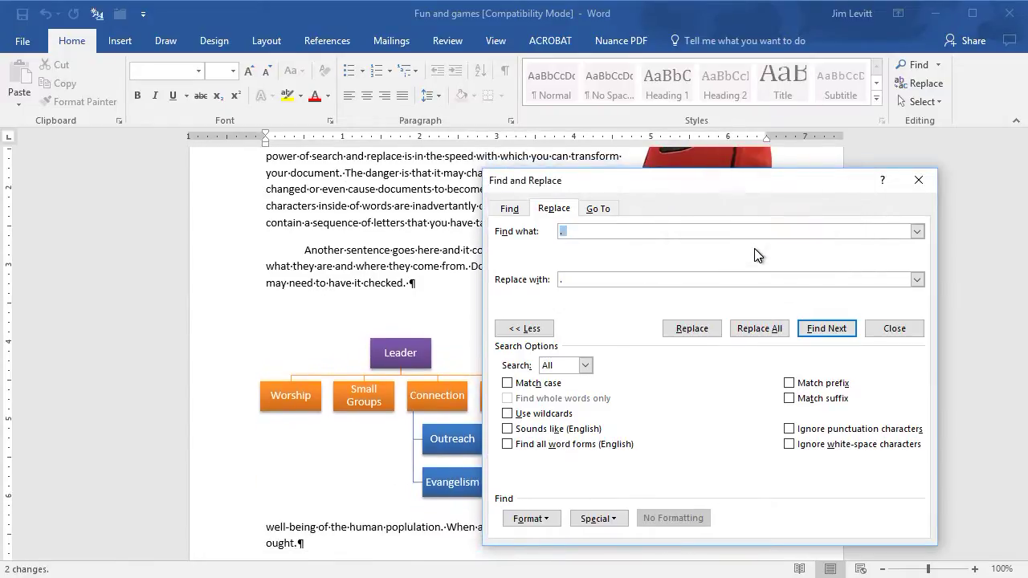
left_click_drag(674, 184, 649, 229)
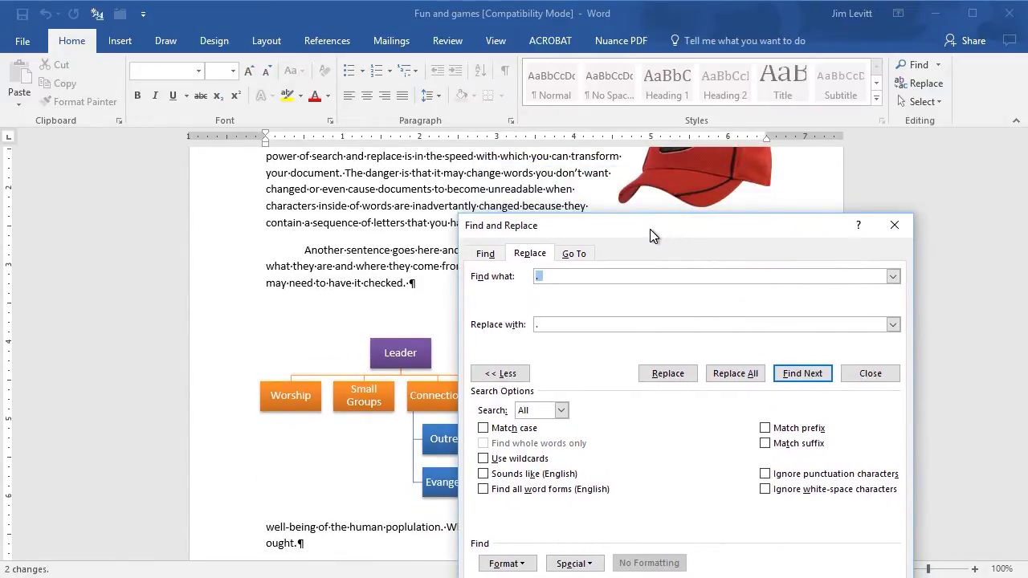
left_click(732, 375)
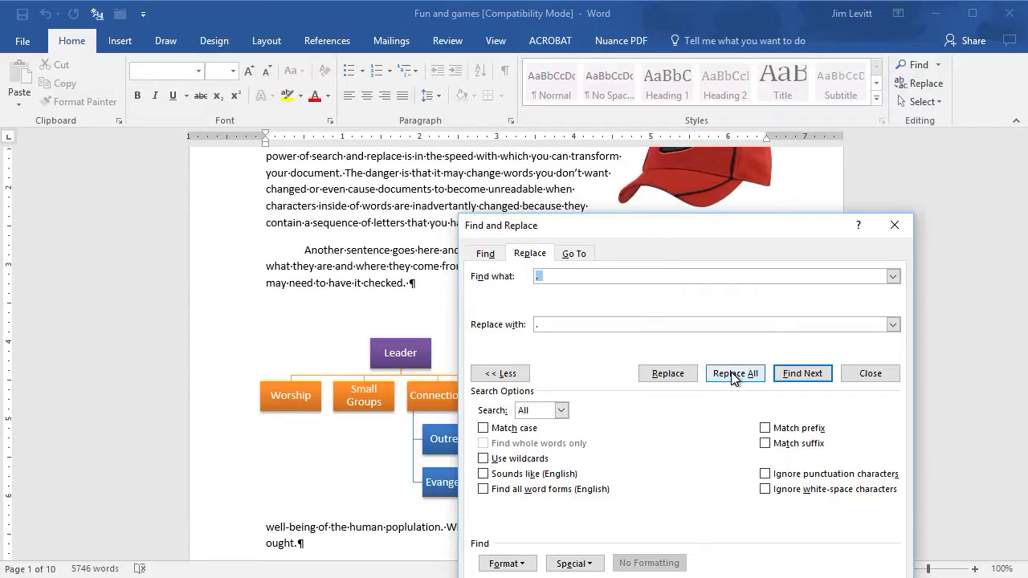
left_click(732, 376)
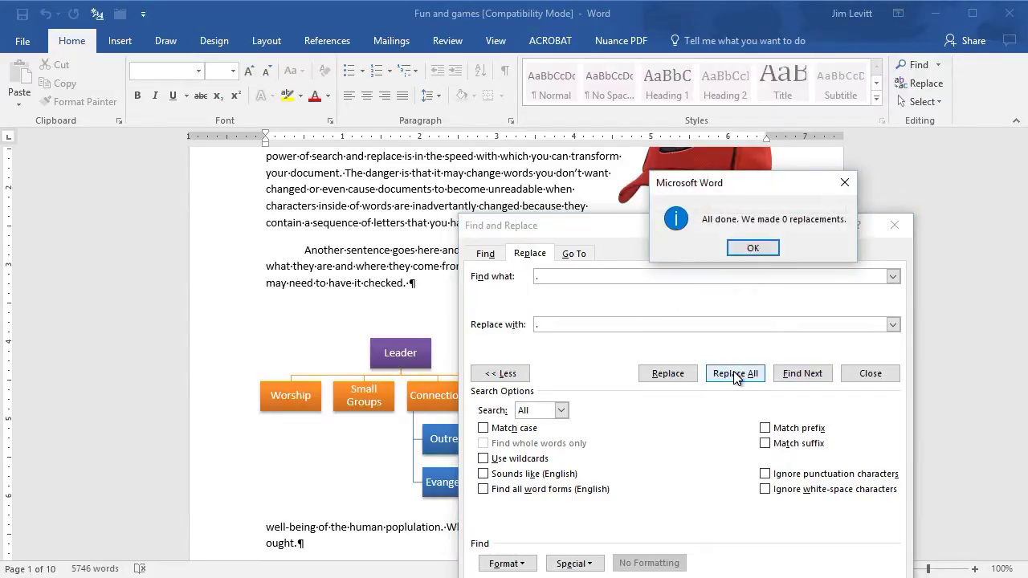
left_click(773, 250)
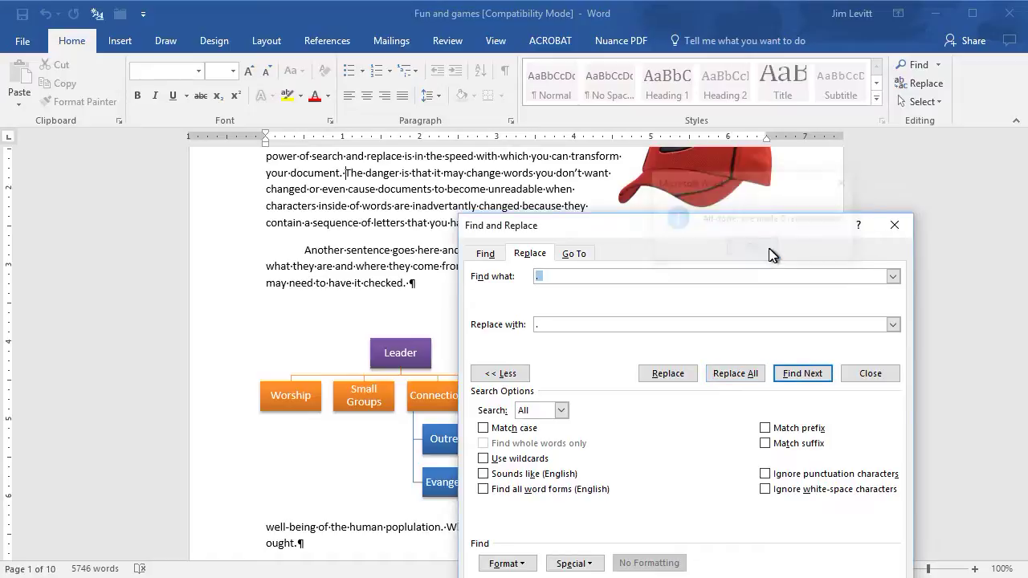
mouse_move(608, 233)
left_mouse_down()
mouse_move(678, 253)
mouse_move(609, 230)
left_mouse_up()
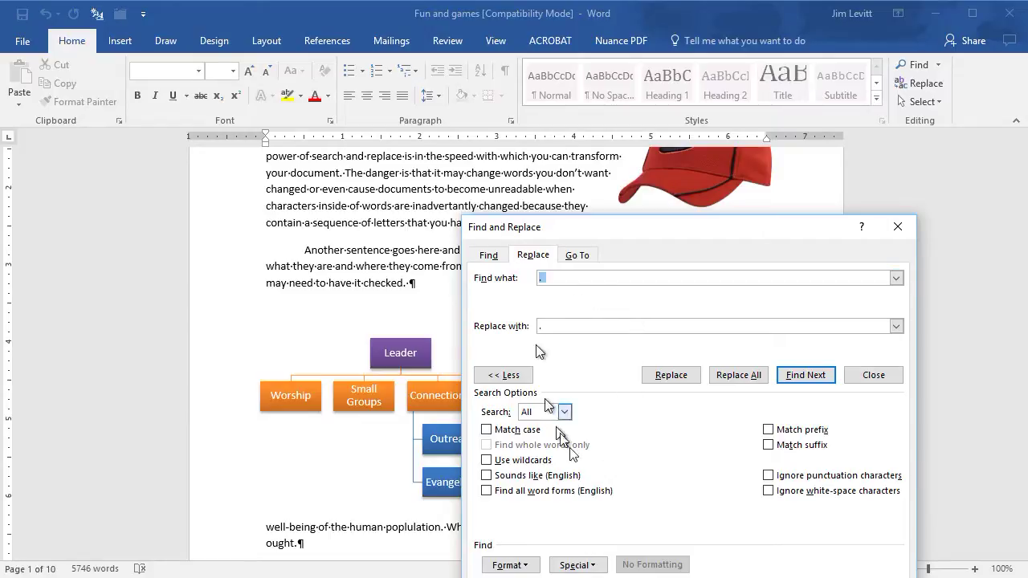
- Search for ^m with an empty replacement and Replace All to delete the manual page break
left_click(577, 564)
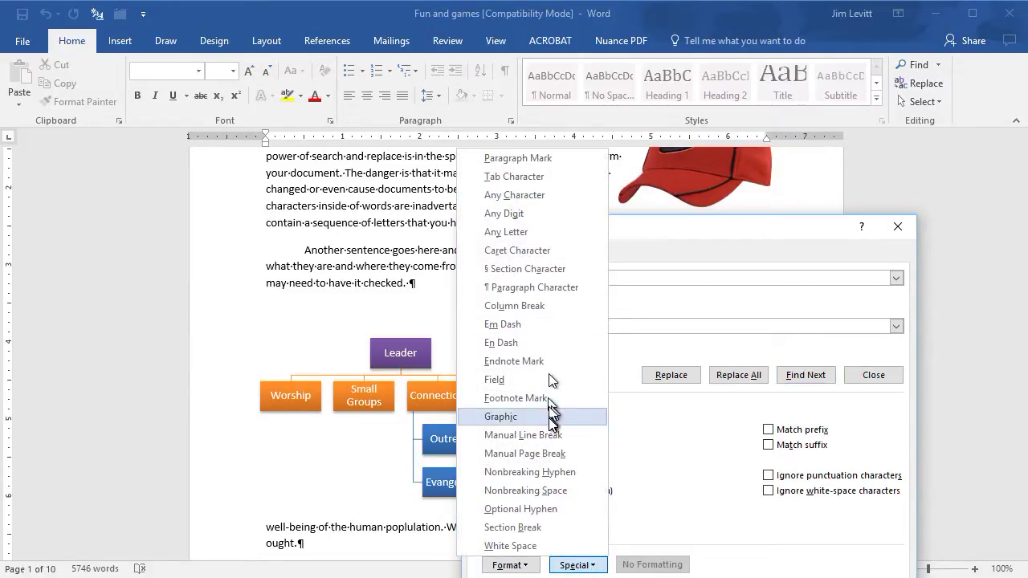
left_click(560, 453)
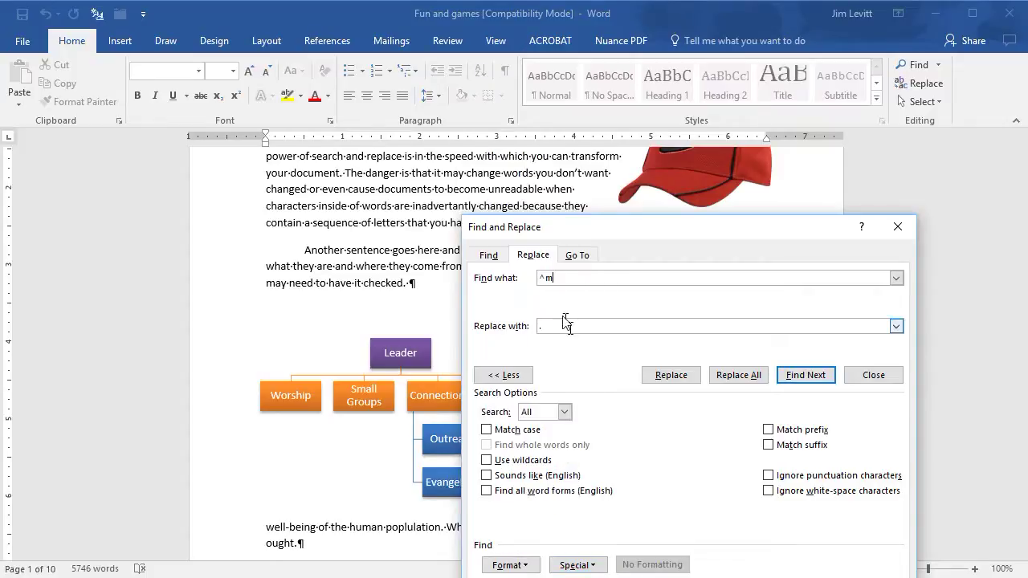
left_click(539, 330)
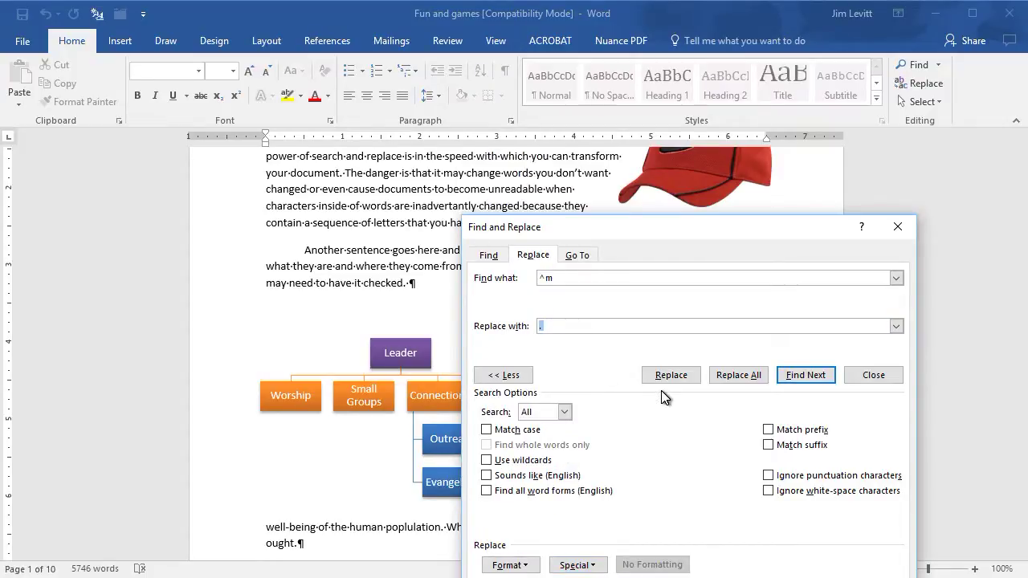
key("BackSpace")
left_click(746, 378)
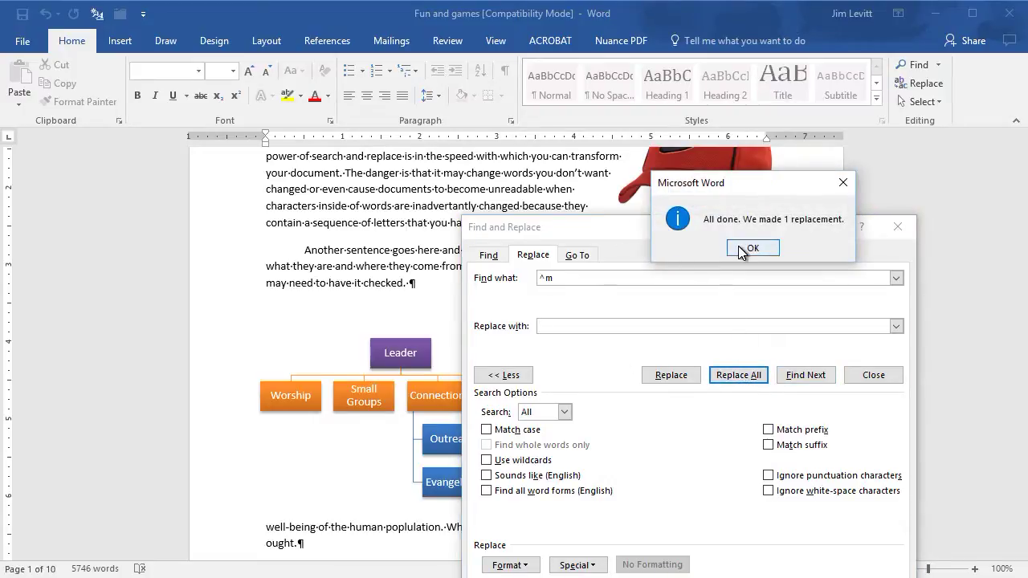
left_click(740, 249)
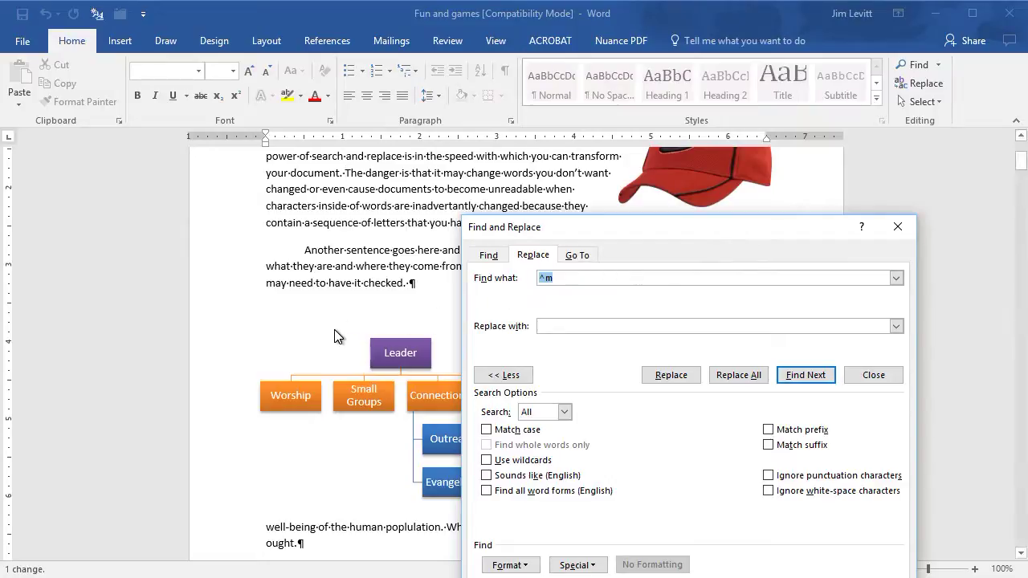
- Check the document around the removed break and close Find and Replace
scroll(333, 329, "down", 15)
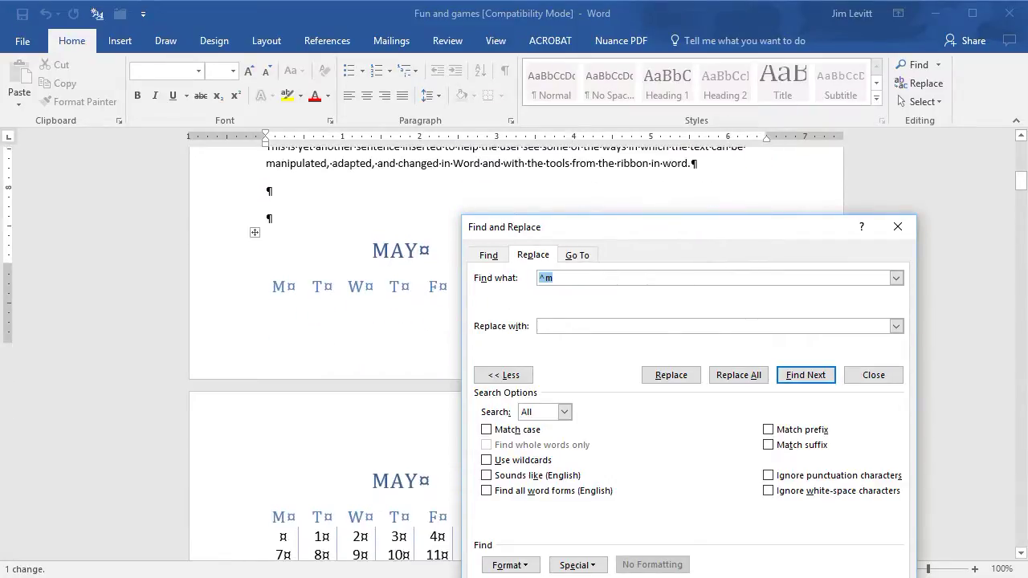
scroll(321, 298, "up", 1)
left_click(269, 235)
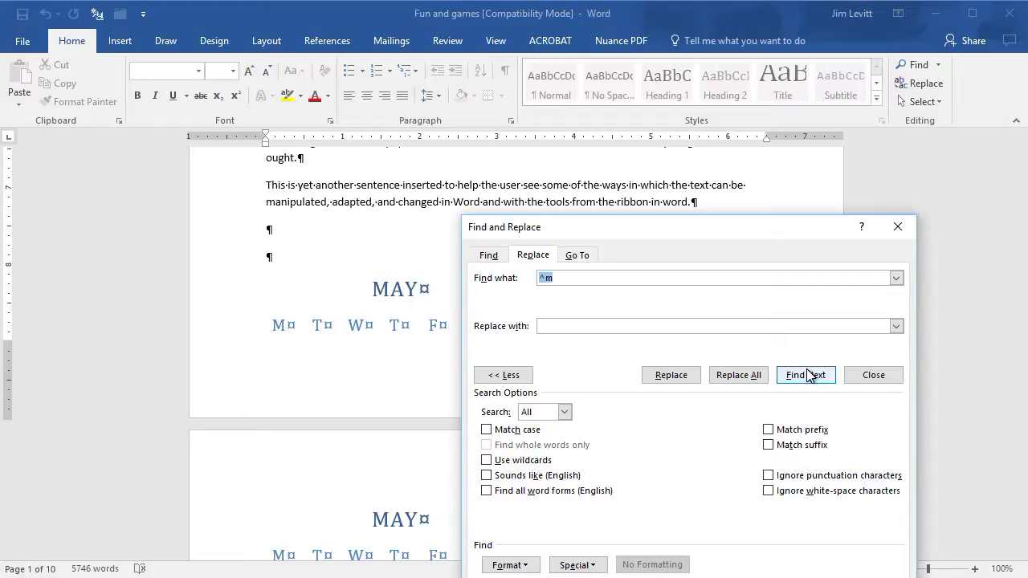
left_click(897, 227)
- Scroll back up to the top of page 1, showing the 'Showing care with search and replace' section
scroll(642, 241, "up", 6)
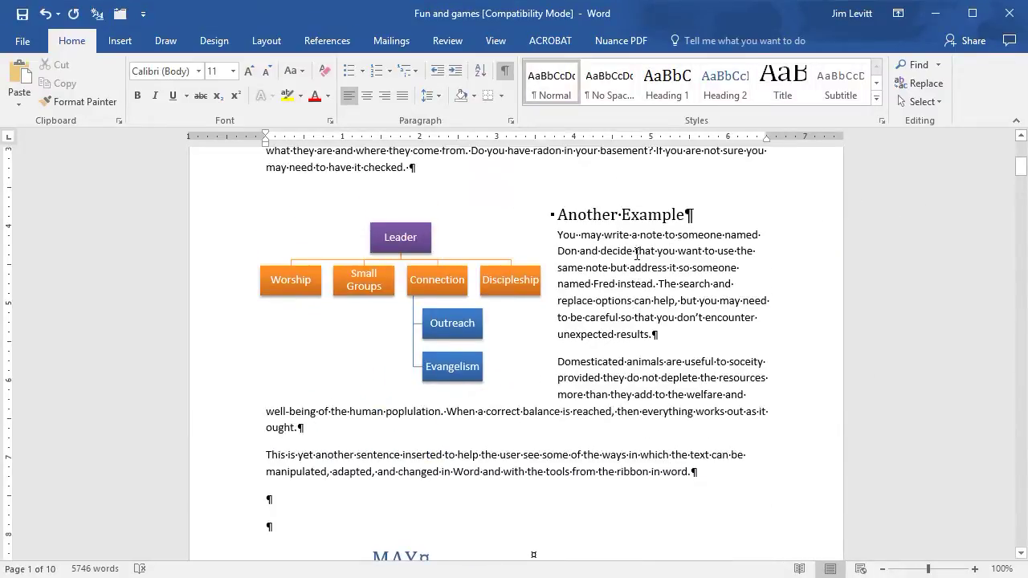
scroll(636, 254, "up", 5)
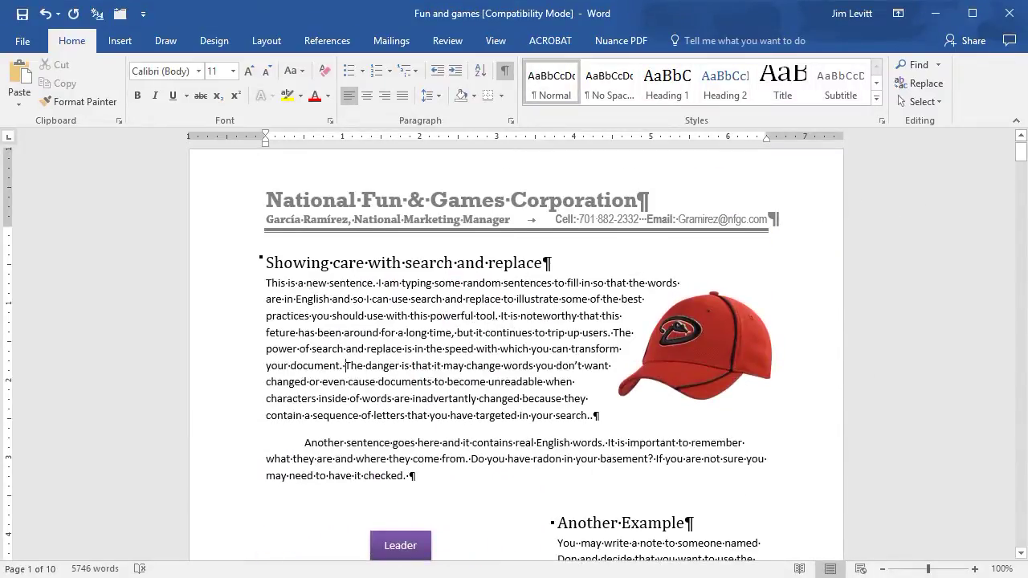